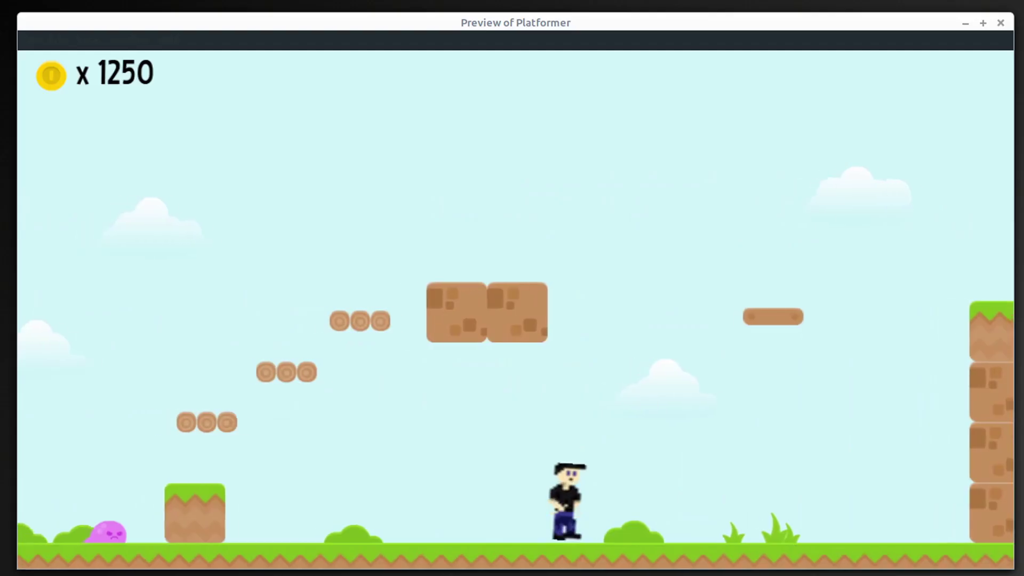
Play-test the platformer preview, running and jumping the character across the floating log platforms.
{"action": "key", "text": "Right"}
{"action": "key", "text": "space"}
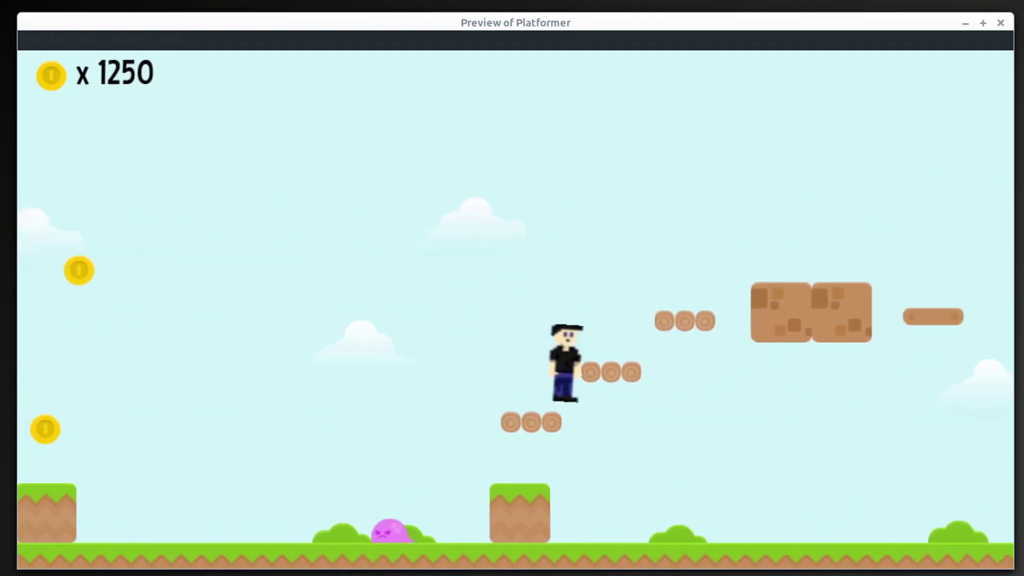
{"action": "key", "text": "Left"}
{"action": "key", "text": "space"}
{"action": "key", "text": "Right"}
{"action": "key", "text": "Left"}
{"action": "key", "text": "space"}
{"action": "key", "text": "Right"}
{"action": "key", "text": "Left"}
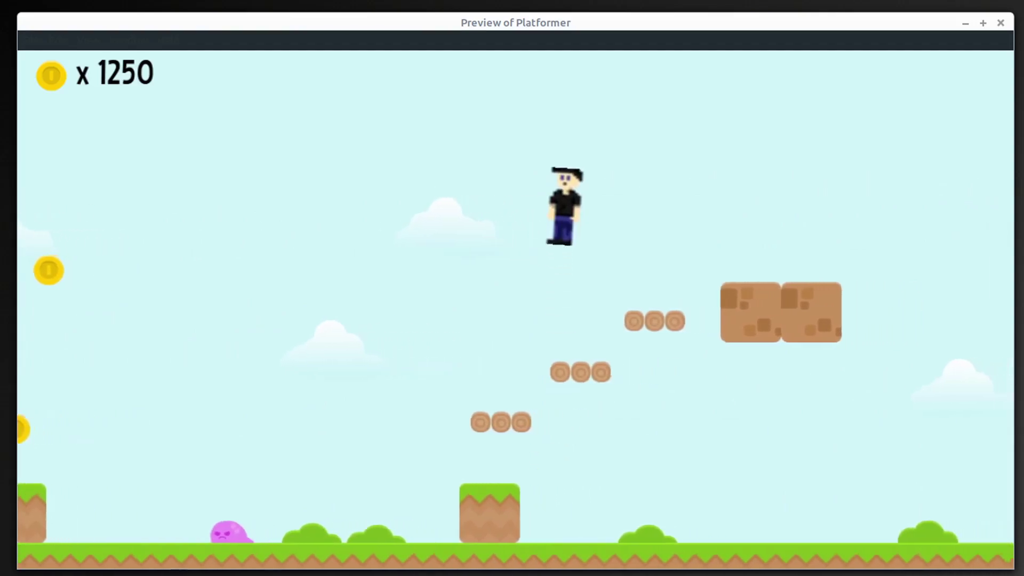
{"action": "key", "text": "Right"}
{"action": "key", "text": "space"}
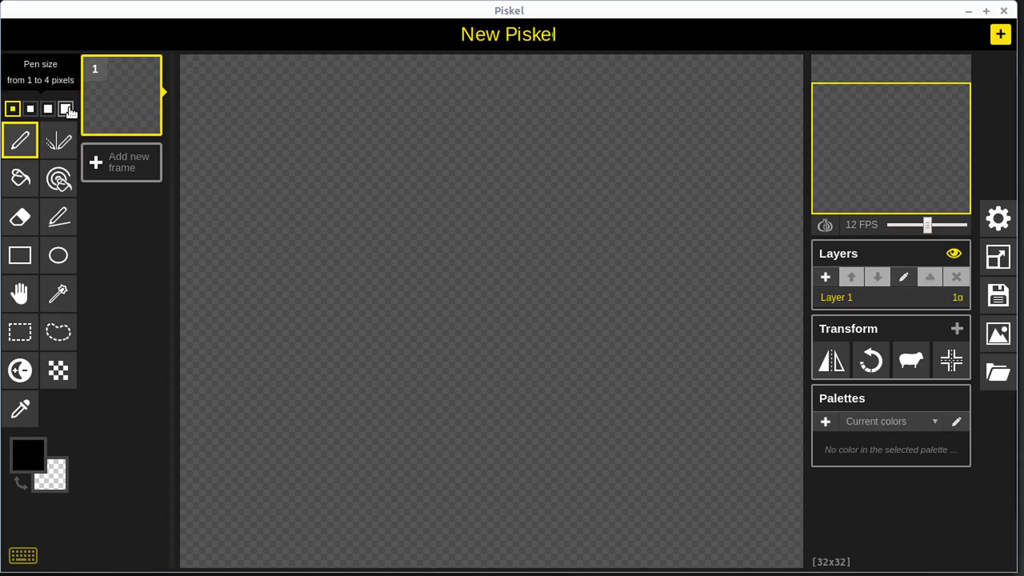
In Piskel, paint a head block 7 pixels wide and 6 high in skin tone #ffe4b0 with the 4-pixel pen.
{"action": "left_click", "coordinate": [66, 109]}
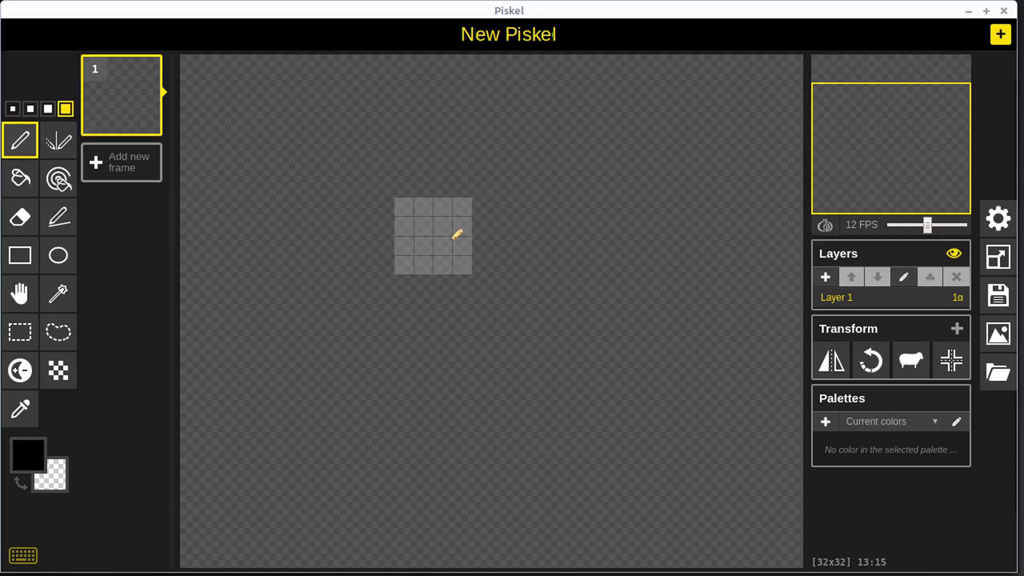
{"action": "left_click", "coordinate": [29, 467]}
{"action": "left_click", "coordinate": [184, 312]}
{"action": "mouse_move", "coordinate": [88, 298]}
{"action": "left_mouse_down"}
{"action": "mouse_move", "coordinate": [74, 312]}
{"action": "mouse_move", "coordinate": [99, 293]}
{"action": "left_mouse_up"}
{"action": "left_click", "coordinate": [180, 307]}
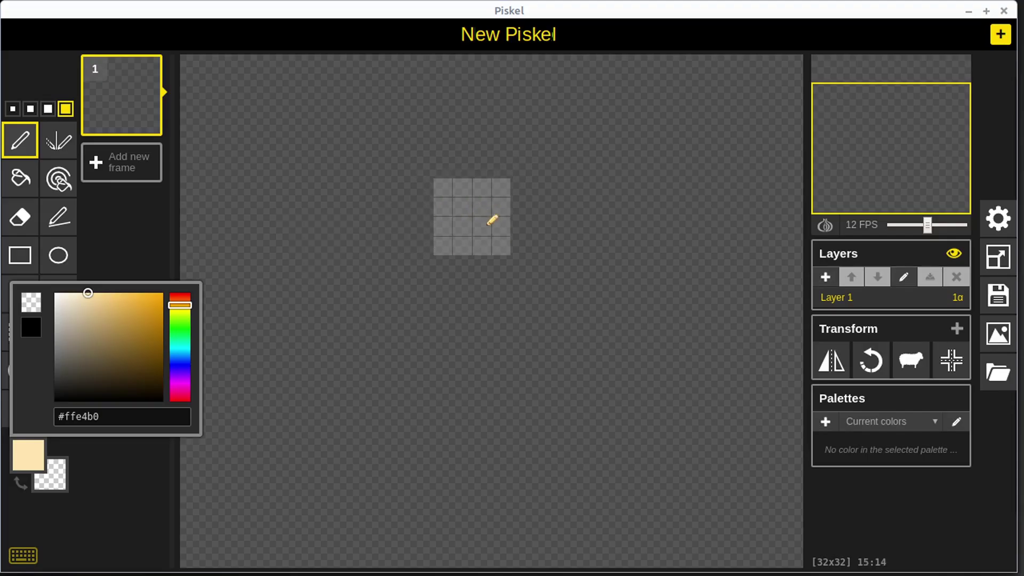
{"action": "left_click", "coordinate": [489, 195]}
{"action": "left_click_drag", "start_coordinate": [489, 195], "coordinate": [533, 220]}
Add two single-pixel black eyes in the head's second row, three pixels apart, using the 1-pixel pen.
{"action": "left_click", "coordinate": [13, 108]}
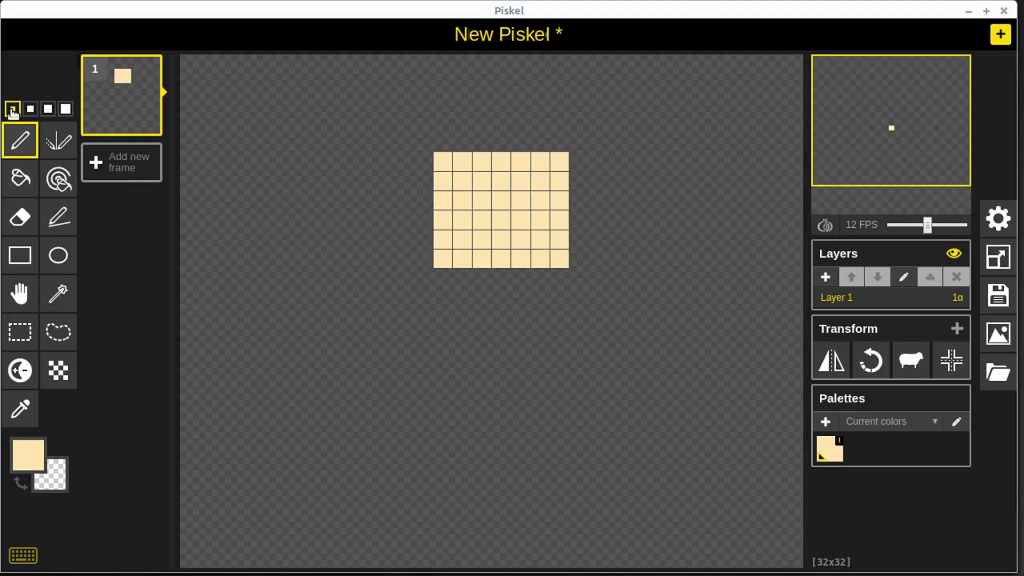
{"action": "left_click", "coordinate": [28, 454]}
{"action": "left_click", "coordinate": [48, 327]}
{"action": "left_click", "coordinate": [451, 181]}
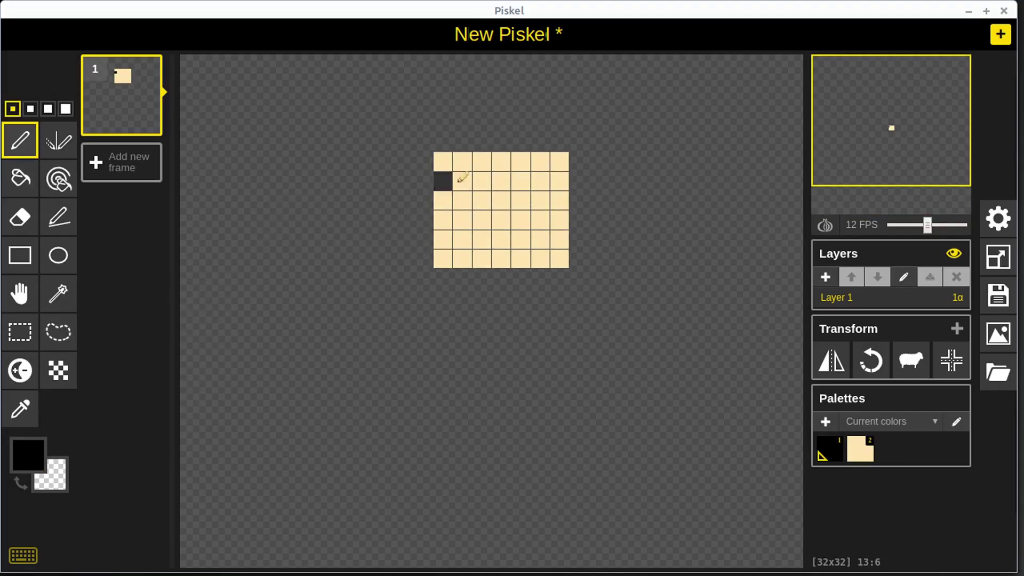
{"action": "left_click", "coordinate": [501, 181]}
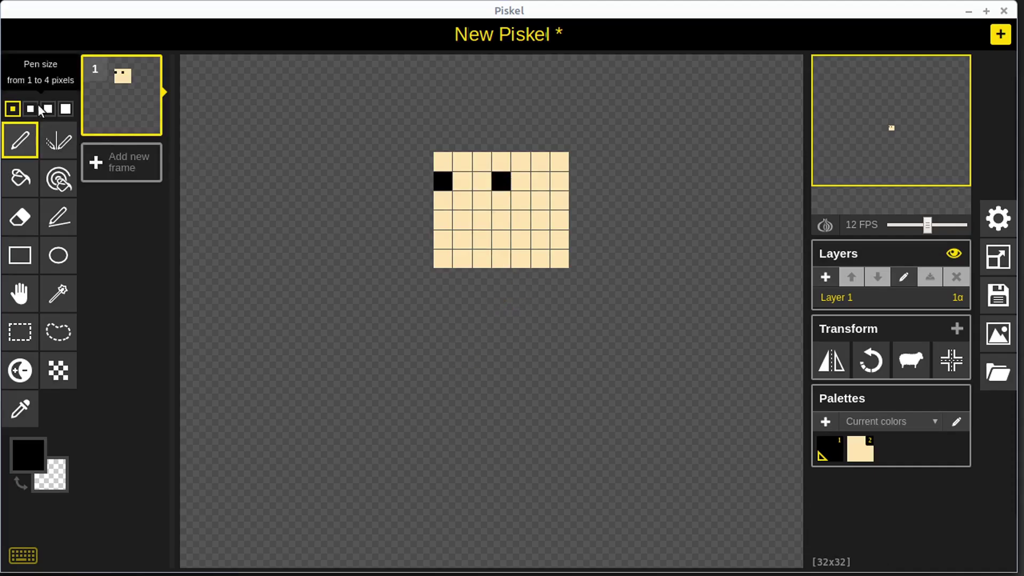
Paint a neck 3 pixels wide and 3 pixels high in the skin tone beneath the head.
{"action": "left_click", "coordinate": [35, 459]}
{"action": "left_click", "coordinate": [27, 326]}
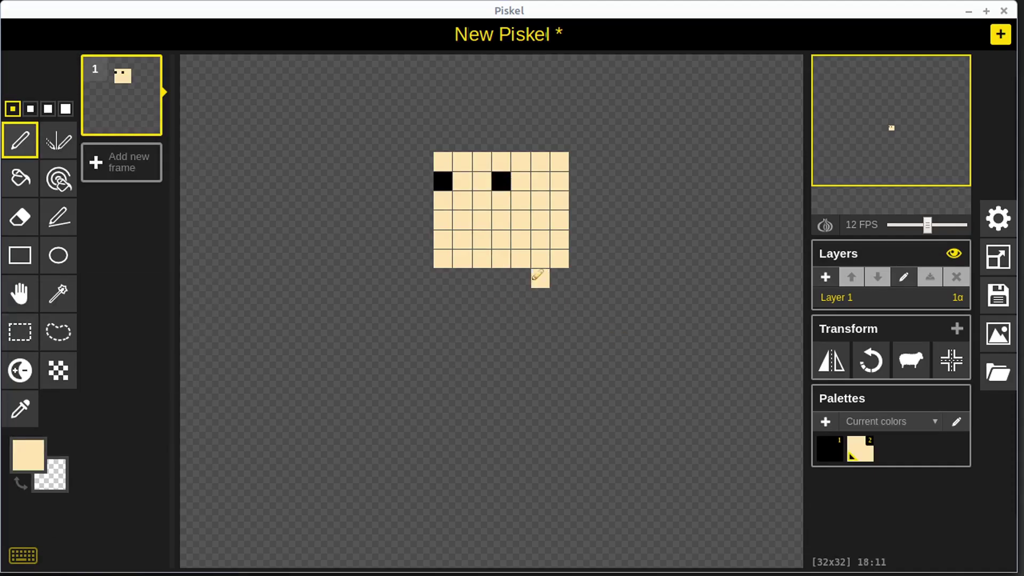
{"action": "mouse_move", "coordinate": [538, 276]}
{"action": "left_mouse_down"}
{"action": "mouse_move", "coordinate": [487, 295]}
{"action": "mouse_move", "coordinate": [533, 312]}
{"action": "mouse_move", "coordinate": [491, 320]}
{"action": "mouse_move", "coordinate": [487, 297]}
{"action": "left_mouse_up"}
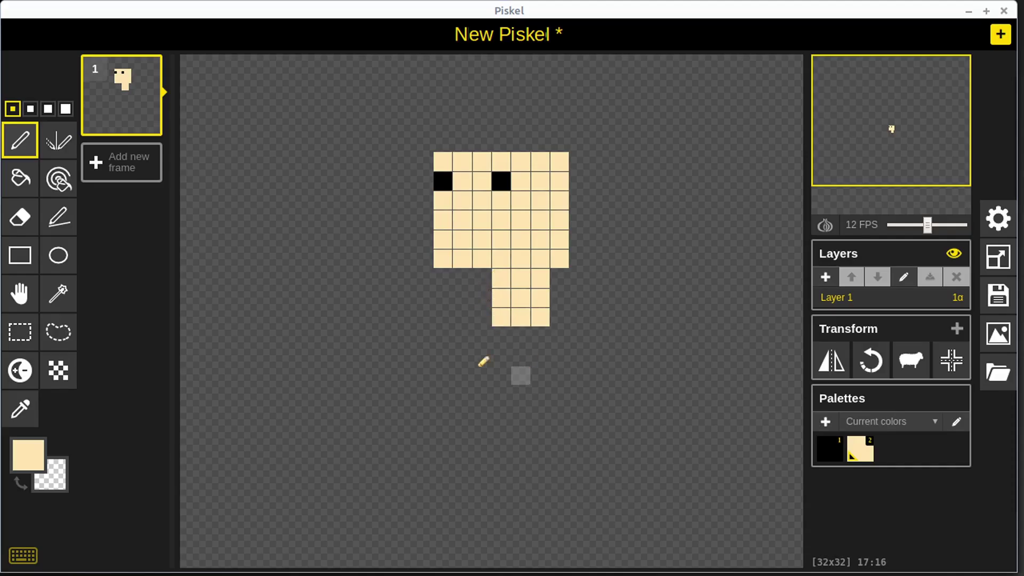
Draw the shirt's shoulders and two 2-pixel-wide sleeves around the neck in near-black #161616.
{"action": "left_click", "coordinate": [28, 455]}
{"action": "left_click_drag", "start_coordinate": [107, 398], "coordinate": [69, 395]}
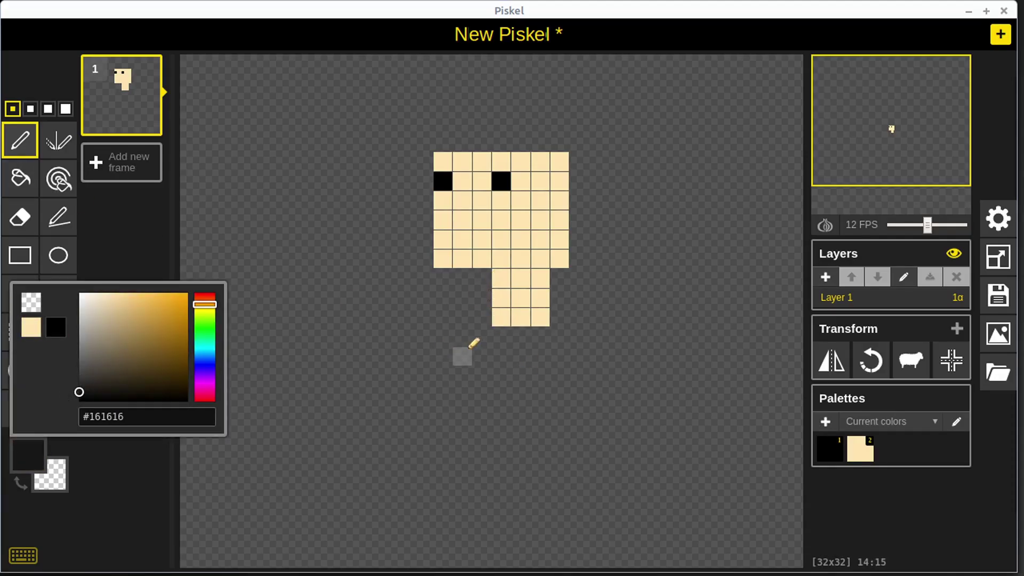
{"action": "mouse_move", "coordinate": [541, 337]}
{"action": "left_mouse_down"}
{"action": "mouse_move", "coordinate": [500, 344]}
{"action": "mouse_move", "coordinate": [462, 318]}
{"action": "left_mouse_up"}
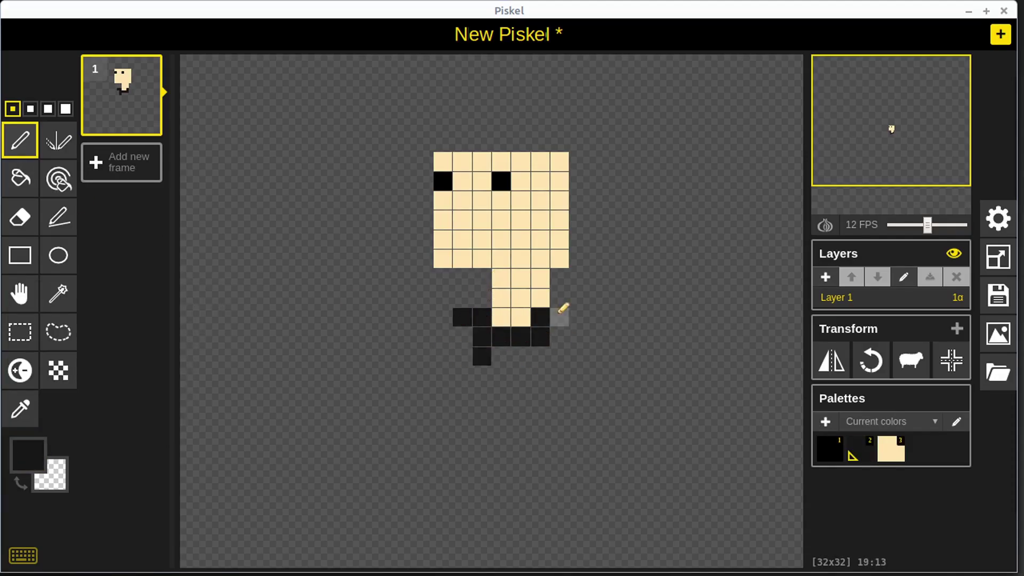
{"action": "mouse_move", "coordinate": [555, 313]}
{"action": "left_mouse_down"}
{"action": "mouse_move", "coordinate": [578, 313]}
{"action": "mouse_move", "coordinate": [578, 347]}
{"action": "mouse_move", "coordinate": [626, 355]}
{"action": "left_mouse_up"}
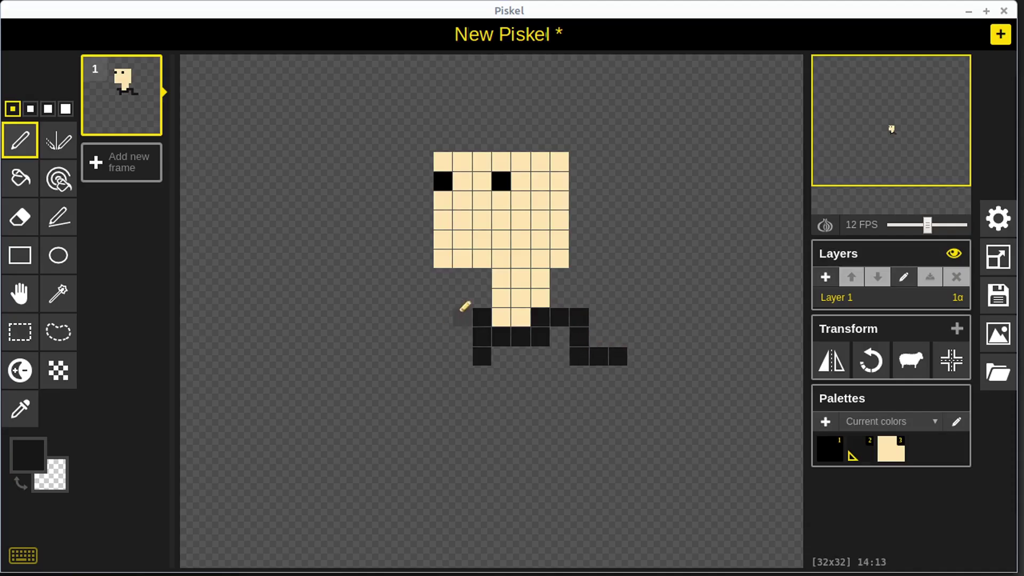
{"action": "mouse_move", "coordinate": [462, 308]}
{"action": "left_mouse_down"}
{"action": "mouse_move", "coordinate": [427, 349]}
{"action": "mouse_move", "coordinate": [427, 428]}
{"action": "mouse_move", "coordinate": [424, 368]}
{"action": "left_mouse_up"}
{"action": "mouse_move", "coordinate": [616, 373]}
{"action": "left_mouse_down"}
{"action": "mouse_move", "coordinate": [617, 413]}
{"action": "mouse_move", "coordinate": [594, 442]}
{"action": "mouse_move", "coordinate": [616, 442]}
{"action": "mouse_move", "coordinate": [602, 450]}
{"action": "mouse_move", "coordinate": [603, 371]}
{"action": "left_mouse_up"}
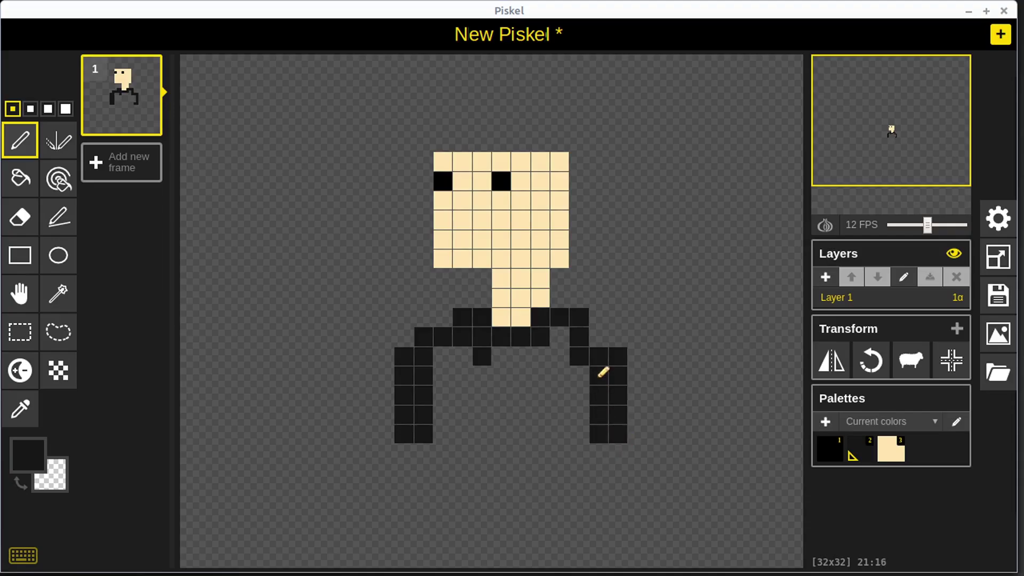
Bring both sleeves one pixel closer to the body and outline the shirt's torso sides and hem in near-black.
{"action": "scroll", "coordinate": [499, 404], "scroll_direction": "down", "scroll_amount": 2}
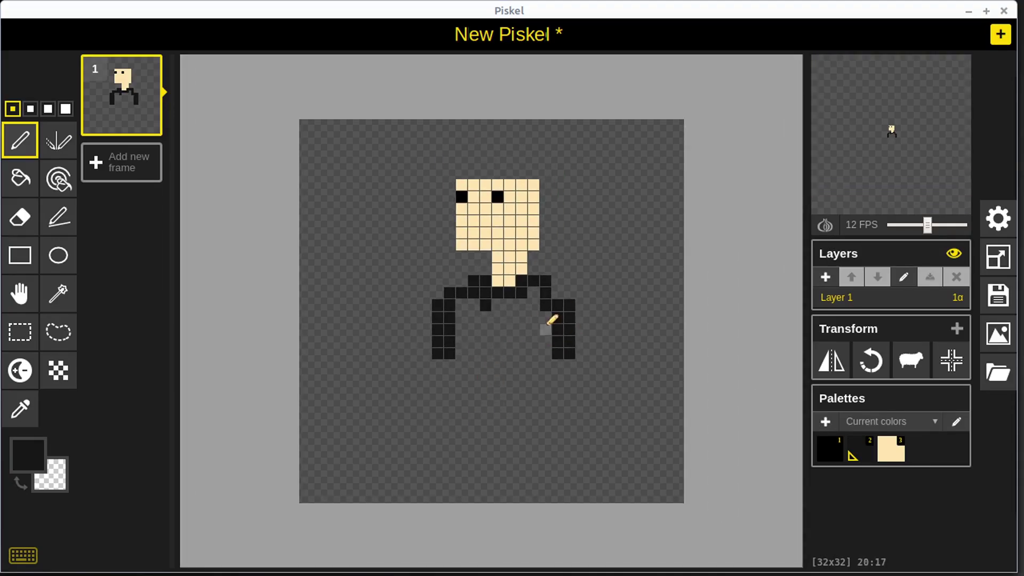
{"action": "left_click_drag", "start_coordinate": [461, 328], "coordinate": [461, 353]}
{"action": "mouse_move", "coordinate": [439, 353]}
{"action": "left_mouse_down"}
{"action": "mouse_move", "coordinate": [447, 301]}
{"action": "mouse_move", "coordinate": [480, 313]}
{"action": "mouse_move", "coordinate": [474, 412]}
{"action": "mouse_move", "coordinate": [540, 414]}
{"action": "left_mouse_up"}
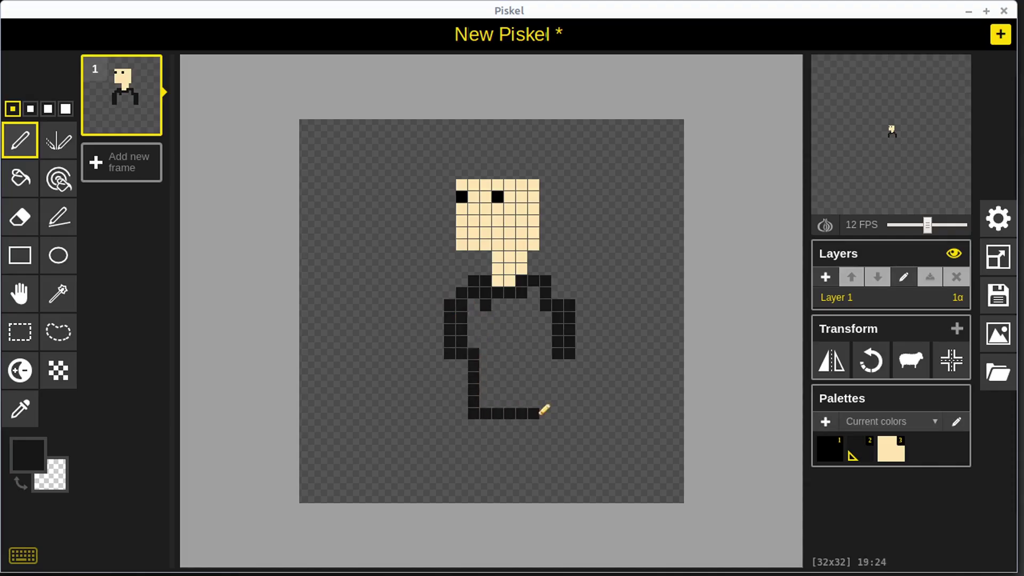
{"action": "left_click_drag", "start_coordinate": [543, 280], "coordinate": [533, 377]}
{"action": "left_click_drag", "start_coordinate": [570, 306], "coordinate": [569, 353]}
{"action": "left_click_drag", "start_coordinate": [546, 317], "coordinate": [545, 347]}
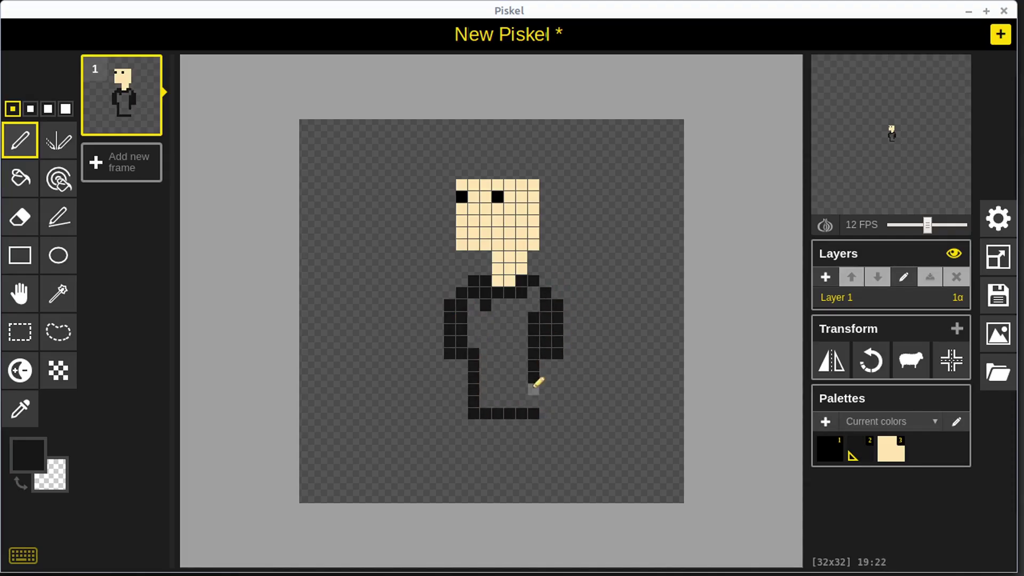
{"action": "left_click", "coordinate": [478, 401]}
Choose a dark navy blue and paint the top two rows of the trousers, 6 pixels wide, below the shirt hem.
{"action": "left_click", "coordinate": [39, 453]}
{"action": "left_click", "coordinate": [204, 368]}
{"action": "left_click", "coordinate": [158, 293]}
{"action": "left_click", "coordinate": [204, 371]}
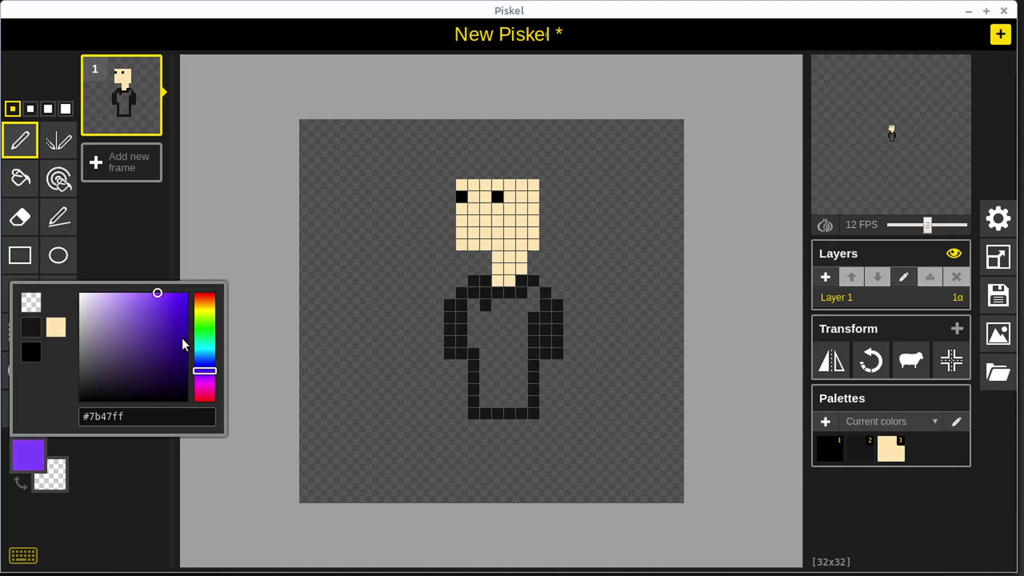
{"action": "left_click", "coordinate": [168, 359]}
{"action": "left_click", "coordinate": [202, 364]}
{"action": "left_click", "coordinate": [185, 374]}
{"action": "left_click_drag", "start_coordinate": [487, 427], "coordinate": [540, 433]}
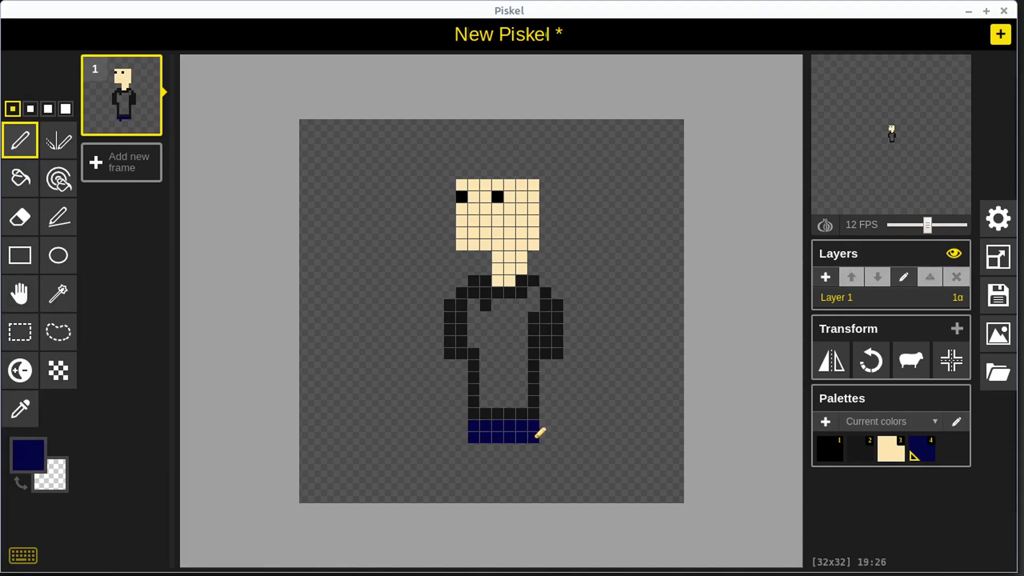
Try to select the whole figure and move it on the canvas.
{"action": "left_click", "coordinate": [19, 333]}
{"action": "left_click_drag", "start_coordinate": [389, 161], "coordinate": [582, 462]}
{"action": "left_click", "coordinate": [522, 376], "text": "shift"}
{"action": "key", "text": "p"}
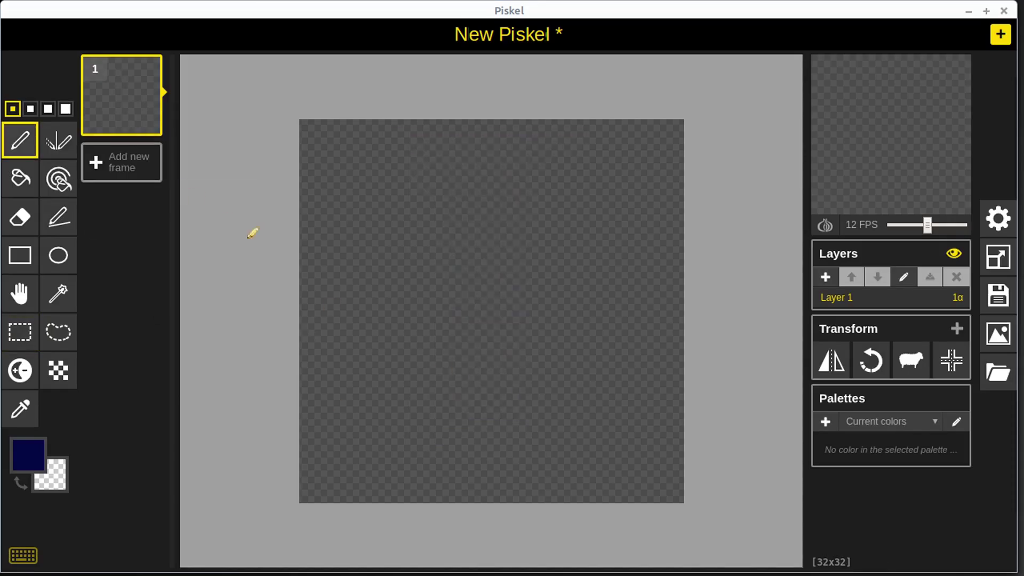
{"action": "key", "text": "ctrl+z"}
Select the whole figure with a rectangular selection and move it three pixels up and one pixel left.
{"action": "left_click", "coordinate": [20, 333]}
{"action": "left_click_drag", "start_coordinate": [401, 162], "coordinate": [593, 462]}
{"action": "left_click_drag", "start_coordinate": [549, 408], "coordinate": [538, 372], "text": "shift"}
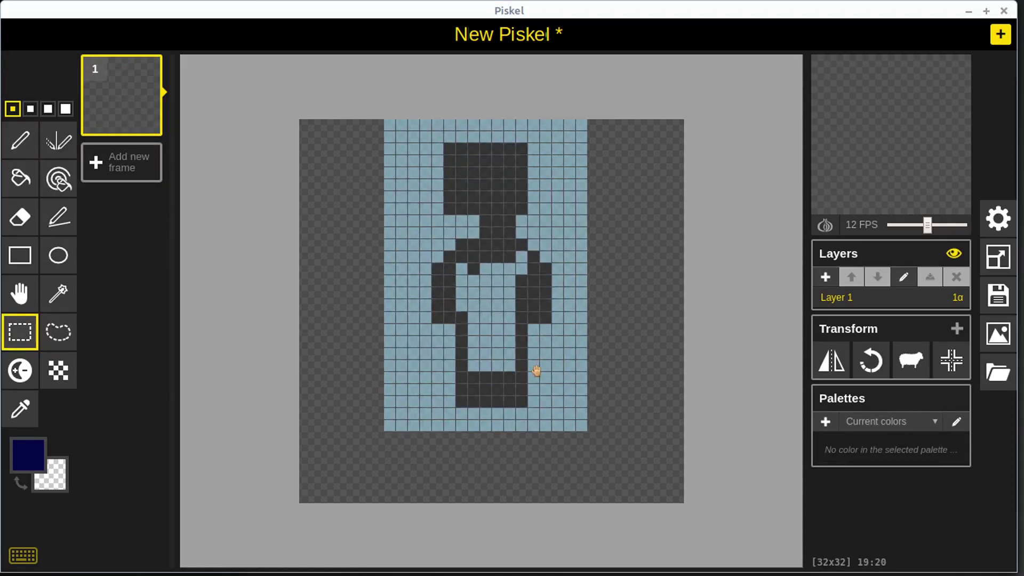
{"action": "left_click", "coordinate": [347, 289]}
Switch to a slightly lighter navy, repaint the trouser top and extend the legs down towards the canvas edge.
{"action": "left_click", "coordinate": [20, 142]}
{"action": "left_click", "coordinate": [29, 455]}
{"action": "left_click", "coordinate": [477, 398]}
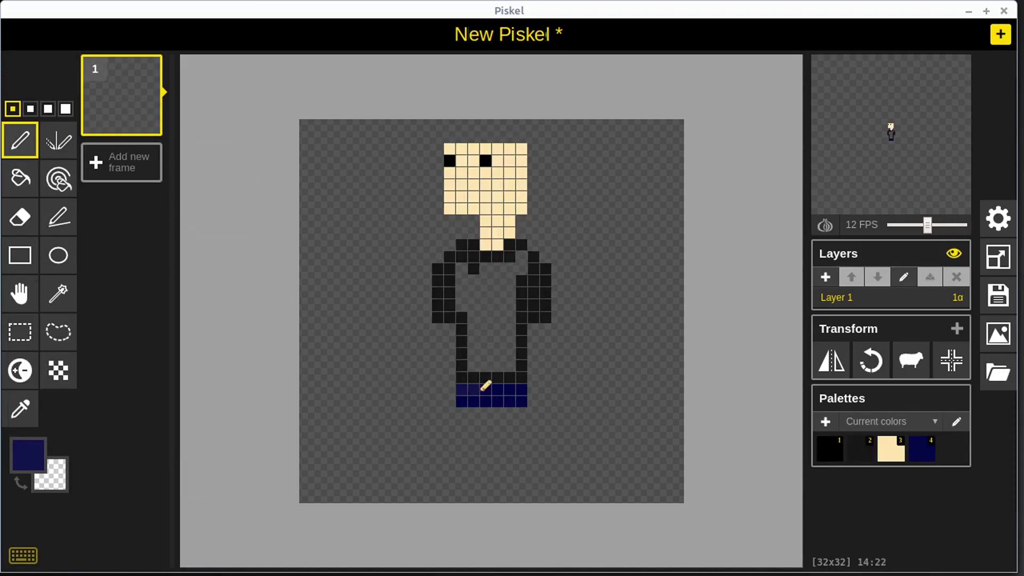
{"action": "mouse_move", "coordinate": [524, 403]}
{"action": "left_mouse_down"}
{"action": "mouse_move", "coordinate": [530, 423]}
{"action": "mouse_move", "coordinate": [512, 473]}
{"action": "mouse_move", "coordinate": [469, 464]}
{"action": "mouse_move", "coordinate": [496, 432]}
{"action": "mouse_move", "coordinate": [465, 476]}
{"action": "mouse_move", "coordinate": [473, 492]}
{"action": "mouse_move", "coordinate": [547, 462]}
{"action": "left_mouse_up"}
{"action": "left_click", "coordinate": [500, 476]}
Paint the shoes below the legs and a brimmed cap with hair behind the head in near-black.
{"action": "left_click", "coordinate": [30, 458]}
{"action": "left_click", "coordinate": [33, 352]}
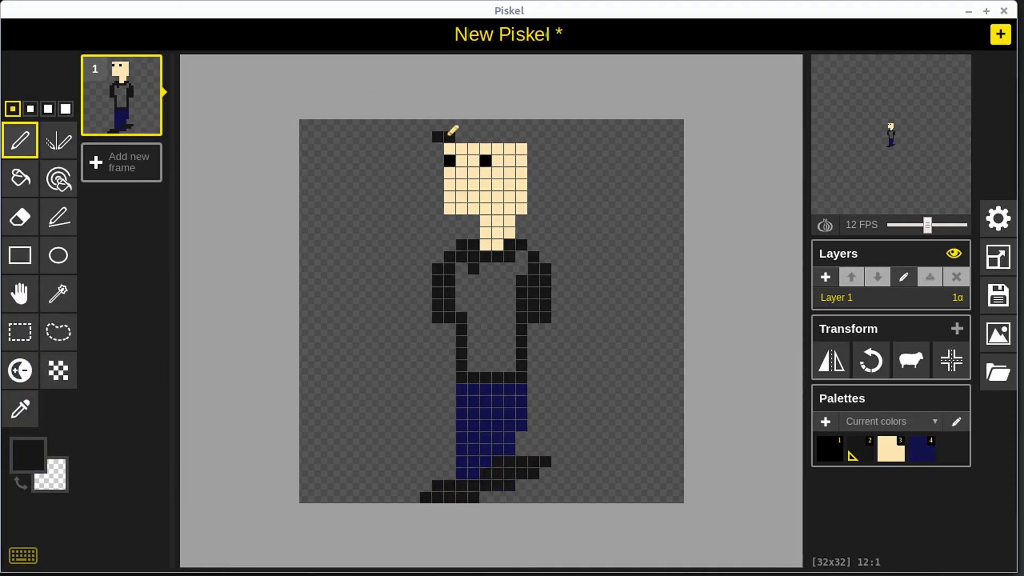
{"action": "mouse_move", "coordinate": [449, 134]}
{"action": "left_mouse_down"}
{"action": "mouse_move", "coordinate": [501, 121]}
{"action": "mouse_move", "coordinate": [537, 136]}
{"action": "mouse_move", "coordinate": [549, 127]}
{"action": "left_mouse_up"}
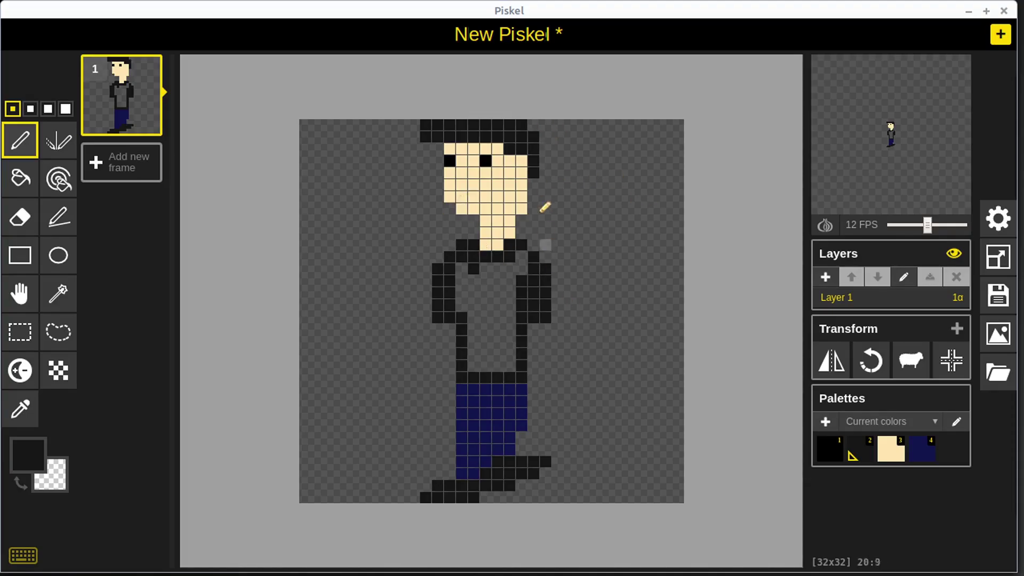
Build up the shirt collar in near-black and paint skin-tone arms and hands reaching down from shortened sleeves.
{"action": "left_click", "coordinate": [28, 455]}
{"action": "left_click_drag", "start_coordinate": [474, 234], "coordinate": [455, 244]}
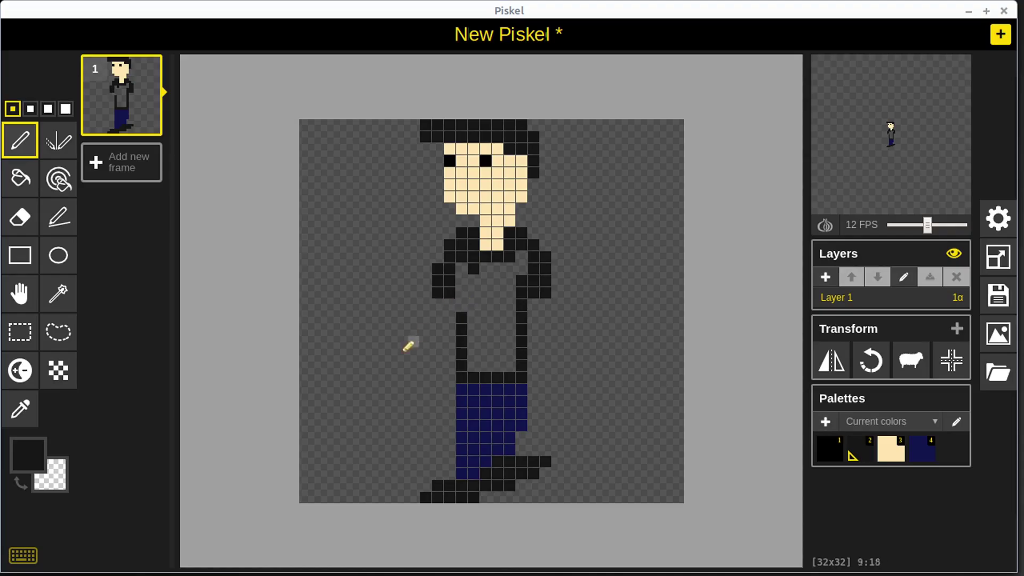
{"action": "key", "text": "3"}
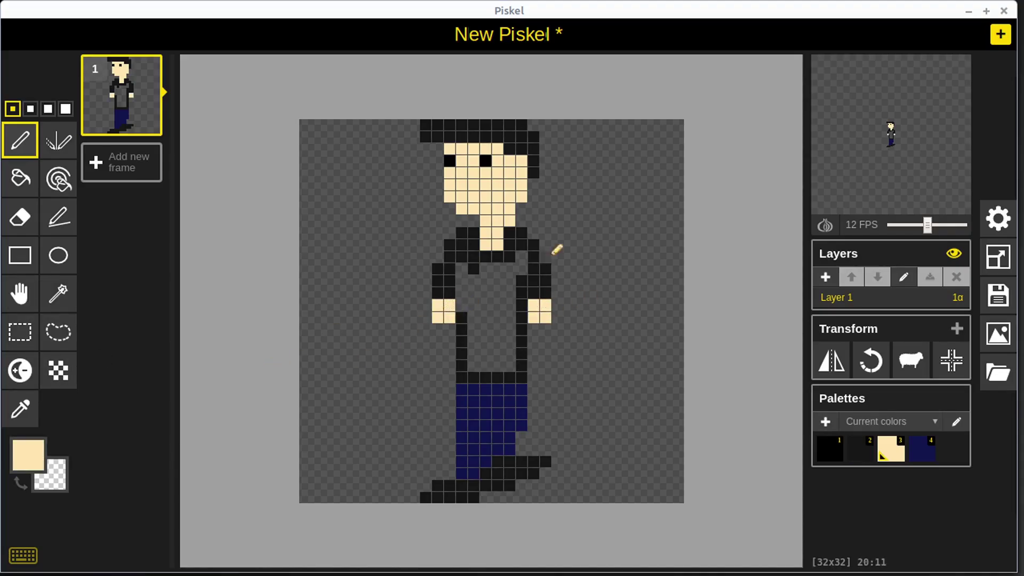
{"action": "mouse_move", "coordinate": [546, 329]}
{"action": "left_mouse_down"}
{"action": "mouse_move", "coordinate": [547, 356]}
{"action": "mouse_move", "coordinate": [570, 364]}
{"action": "mouse_move", "coordinate": [565, 385]}
{"action": "left_mouse_up"}
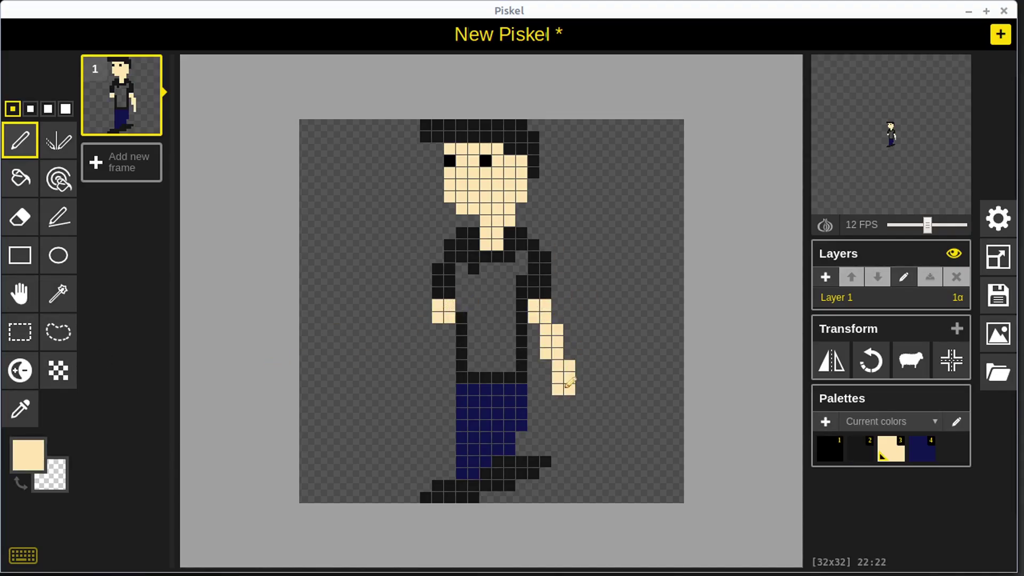
{"action": "left_click_drag", "start_coordinate": [440, 331], "coordinate": [403, 363]}
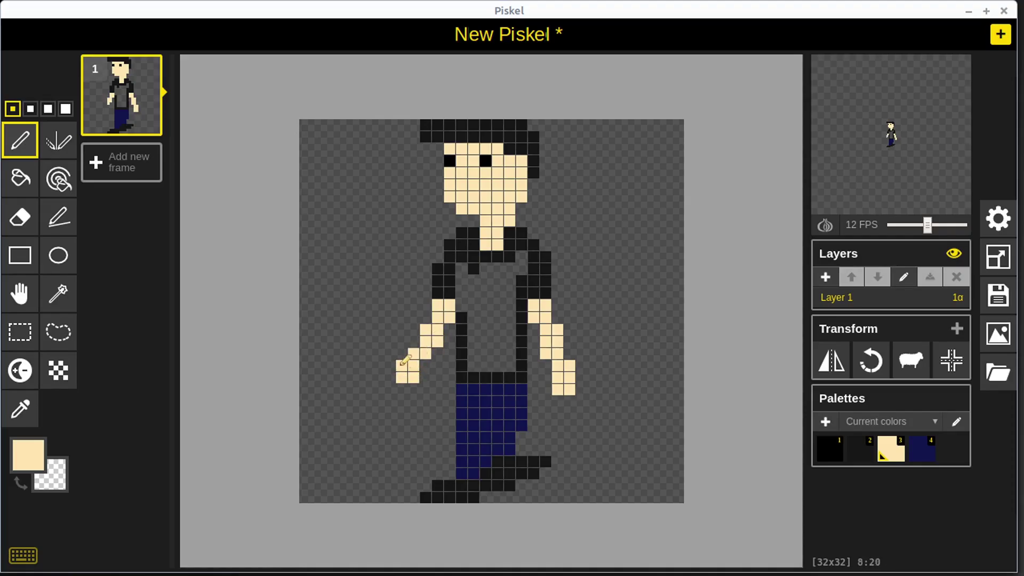
Pick a lighter blue and paint highlight pixels along the trouser legs and at the waist.
{"action": "left_click", "coordinate": [28, 455]}
{"action": "left_click", "coordinate": [31, 327]}
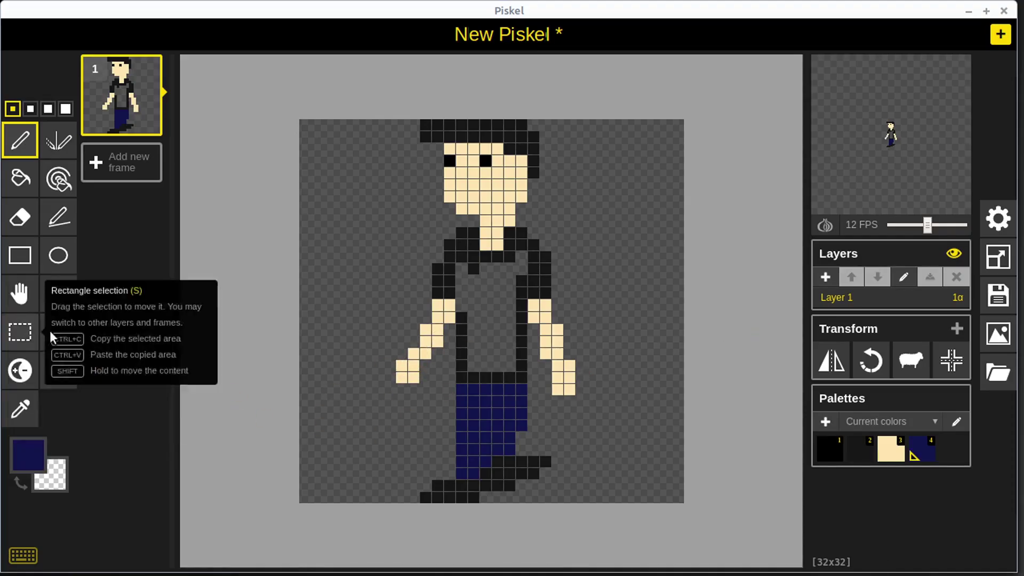
{"action": "left_click", "coordinate": [27, 455]}
{"action": "left_click", "coordinate": [149, 342]}
{"action": "mouse_move", "coordinate": [476, 451]}
{"action": "left_mouse_down"}
{"action": "mouse_move", "coordinate": [465, 419]}
{"action": "mouse_move", "coordinate": [464, 446]}
{"action": "mouse_move", "coordinate": [497, 442]}
{"action": "left_mouse_up"}
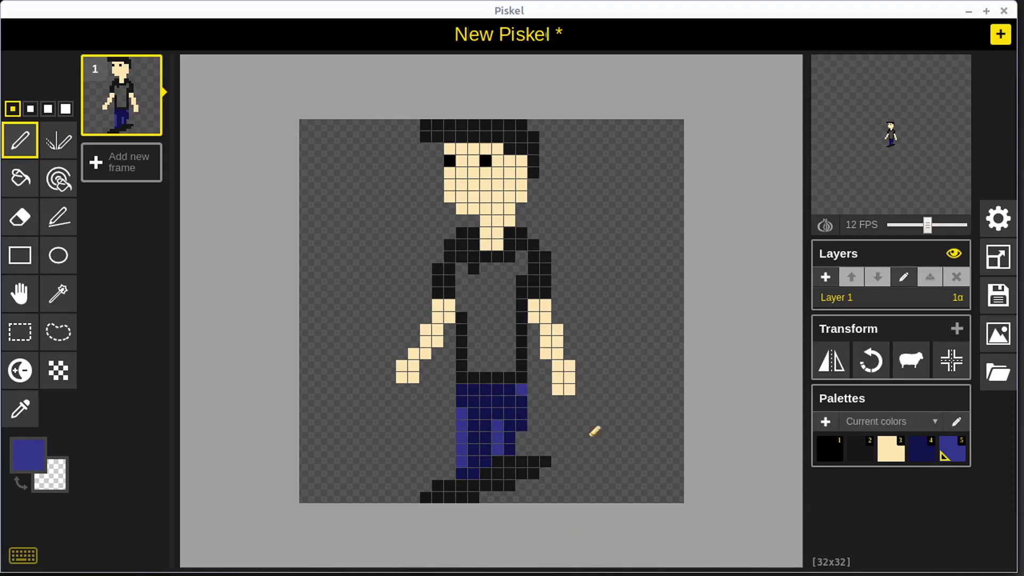
Fill the shirt's torso with near-black and paint a two-row lighter blue waistband above the trousers.
{"action": "left_click", "coordinate": [28, 455]}
{"action": "left_click", "coordinate": [51, 354]}
{"action": "mouse_move", "coordinate": [520, 256]}
{"action": "left_mouse_down"}
{"action": "mouse_move", "coordinate": [516, 277]}
{"action": "mouse_move", "coordinate": [490, 290]}
{"action": "mouse_move", "coordinate": [521, 317]}
{"action": "mouse_move", "coordinate": [469, 371]}
{"action": "mouse_move", "coordinate": [517, 360]}
{"action": "mouse_move", "coordinate": [458, 366]}
{"action": "mouse_move", "coordinate": [518, 348]}
{"action": "left_mouse_up"}
{"action": "left_click", "coordinate": [28, 455]}
{"action": "left_click", "coordinate": [31, 327]}
Add pure black shading pixels to the shirt's folds and collar and along the top of the cap.
{"action": "left_click", "coordinate": [28, 455]}
{"action": "left_click", "coordinate": [51, 354]}
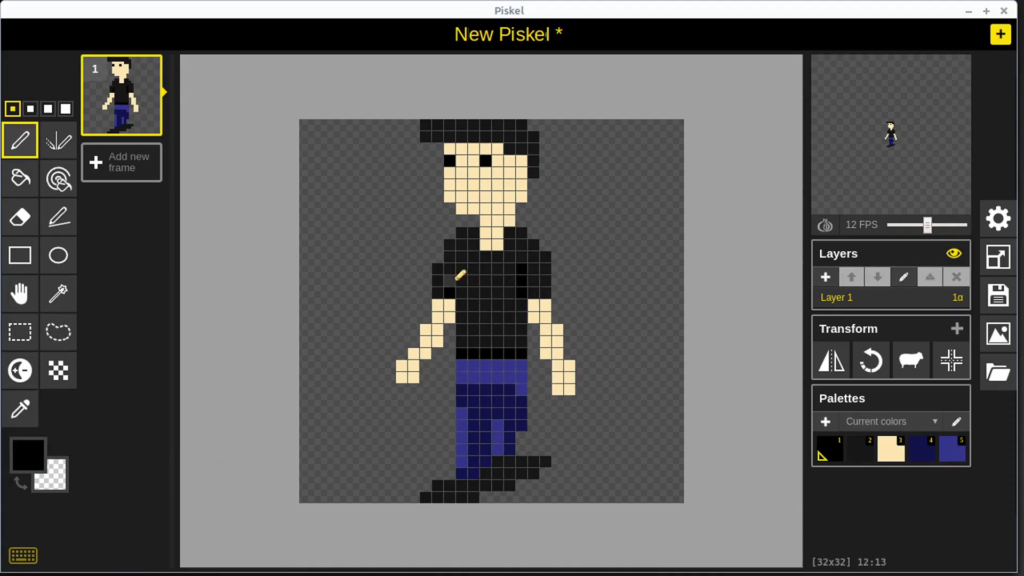
{"action": "left_click_drag", "start_coordinate": [476, 329], "coordinate": [485, 301]}
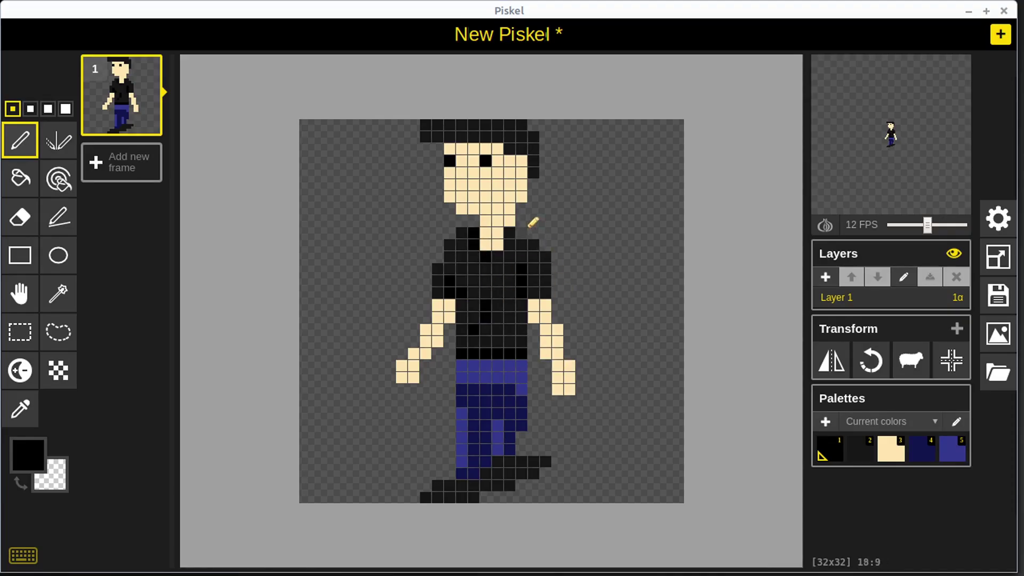
{"action": "left_click_drag", "start_coordinate": [434, 119], "coordinate": [515, 121]}
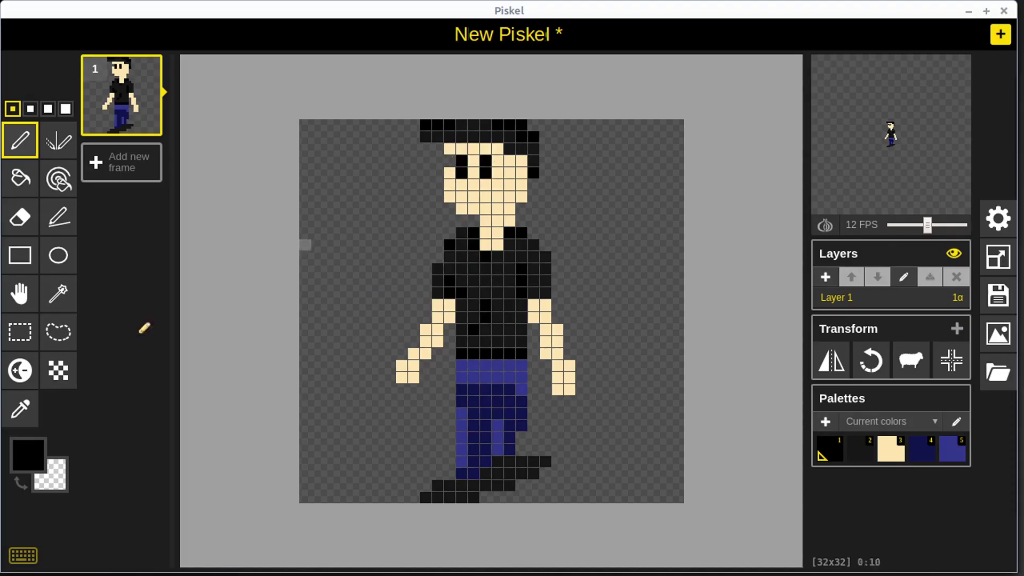
Fill the face's front edge beside the eye in skin tone and recolour both eyes lighter blue.
{"action": "key", "text": "3"}
{"action": "left_click", "coordinate": [450, 150]}
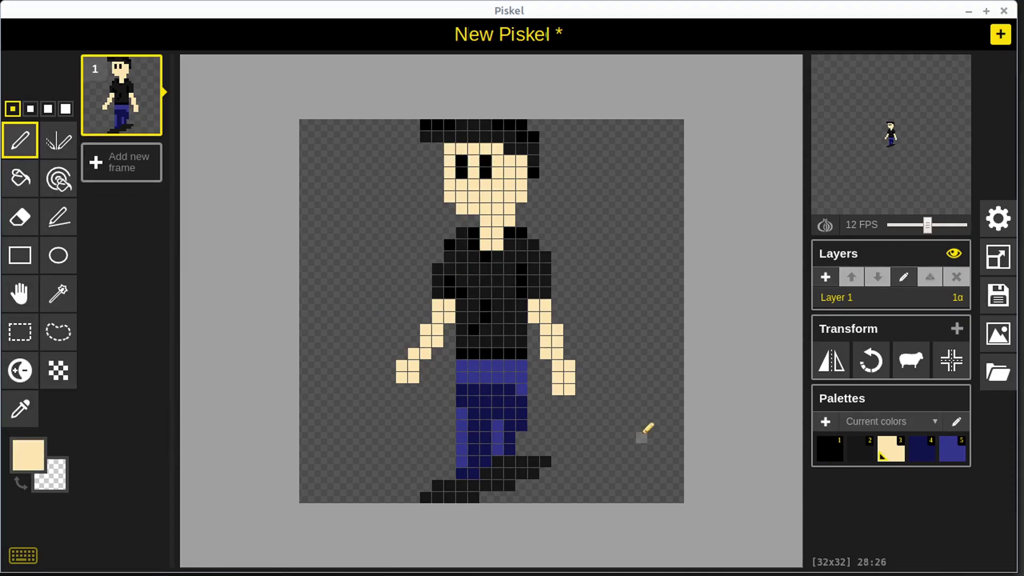
{"action": "left_click", "coordinate": [22, 463]}
{"action": "left_click", "coordinate": [32, 352]}
{"action": "left_click", "coordinate": [460, 162]}
{"action": "left_click", "coordinate": [461, 172]}
{"action": "left_click", "coordinate": [484, 164]}
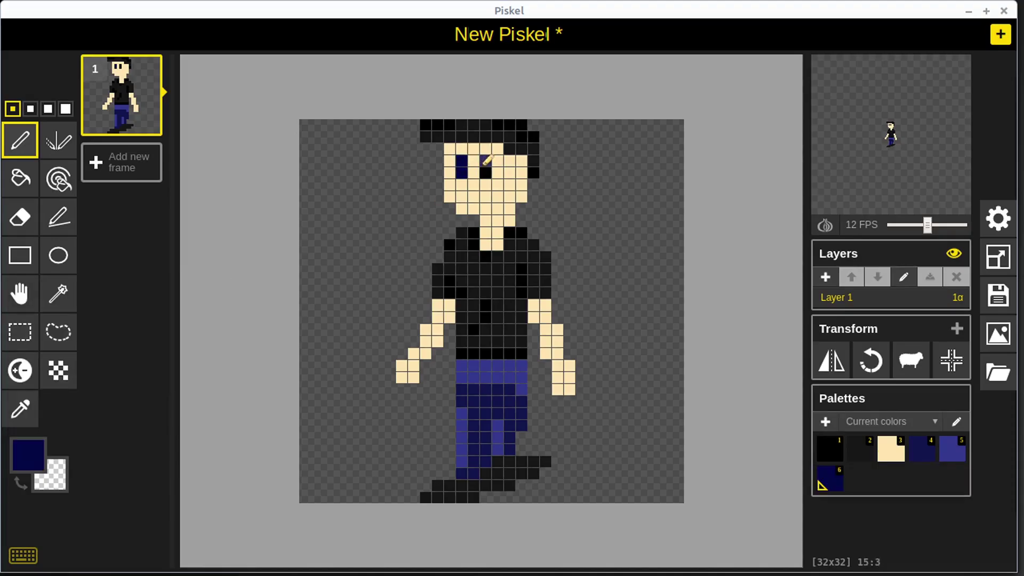
{"action": "key", "text": "5"}
{"action": "left_click", "coordinate": [486, 172]}
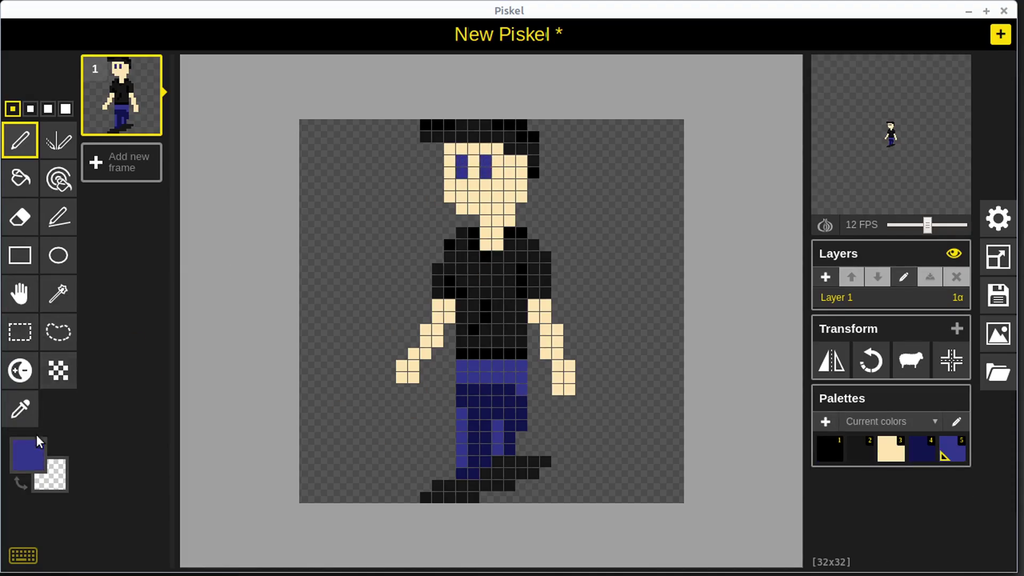
Cut a three-pixel-wide mouth into the lower face and reshape the rear shoe into a compact black block.
{"action": "left_click", "coordinate": [33, 449]}
{"action": "left_click", "coordinate": [34, 352]}
{"action": "left_click", "coordinate": [462, 196]}
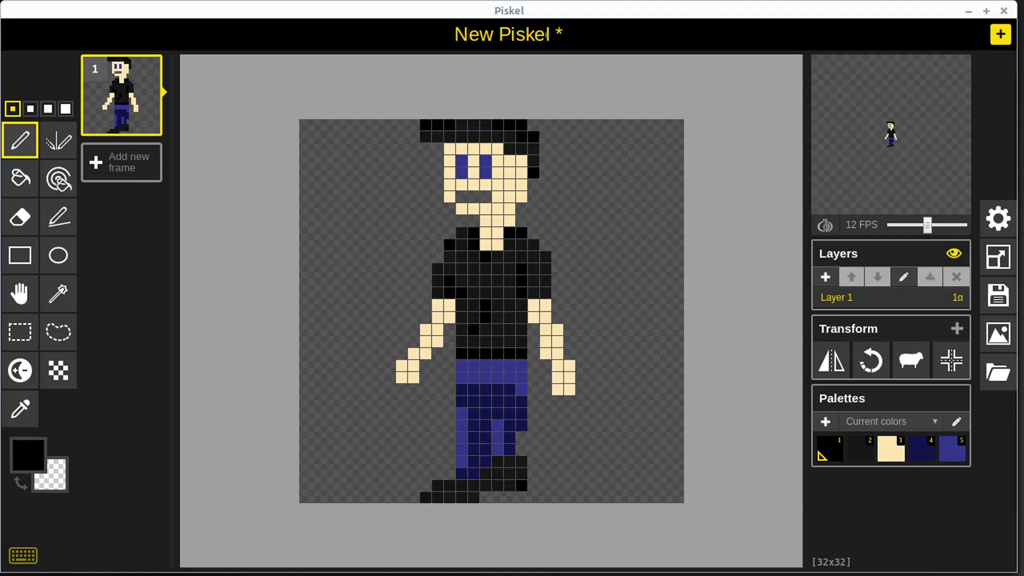
Duplicate frame 1 as a second animation frame and delete the extra blank frame.
{"action": "left_click", "coordinate": [122, 162]}
{"action": "left_click", "coordinate": [148, 124]}
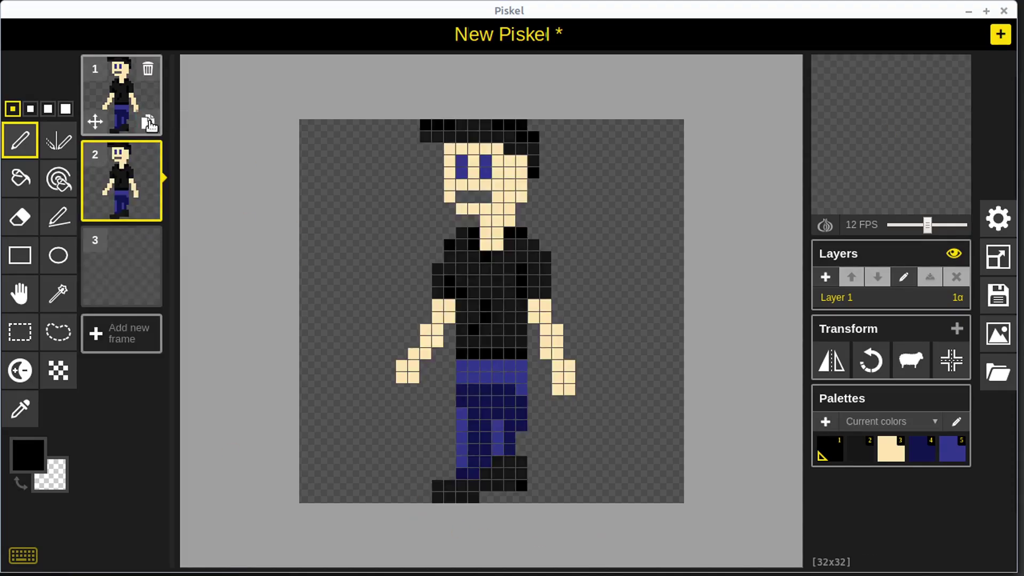
{"action": "left_click", "coordinate": [145, 239]}
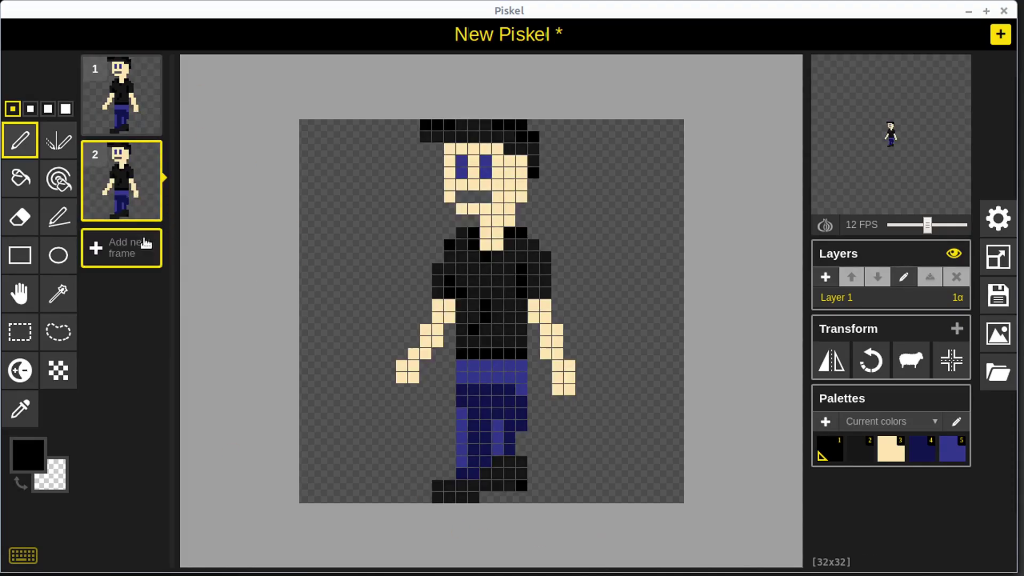
In frame 2, paint both shoes level on the ground and extend the rear trouser leg in lighter blue.
{"action": "left_click", "coordinate": [27, 462]}
{"action": "left_click_drag", "start_coordinate": [485, 497], "coordinate": [522, 497]}
{"action": "left_click", "coordinate": [33, 455]}
{"action": "left_click", "coordinate": [27, 350]}
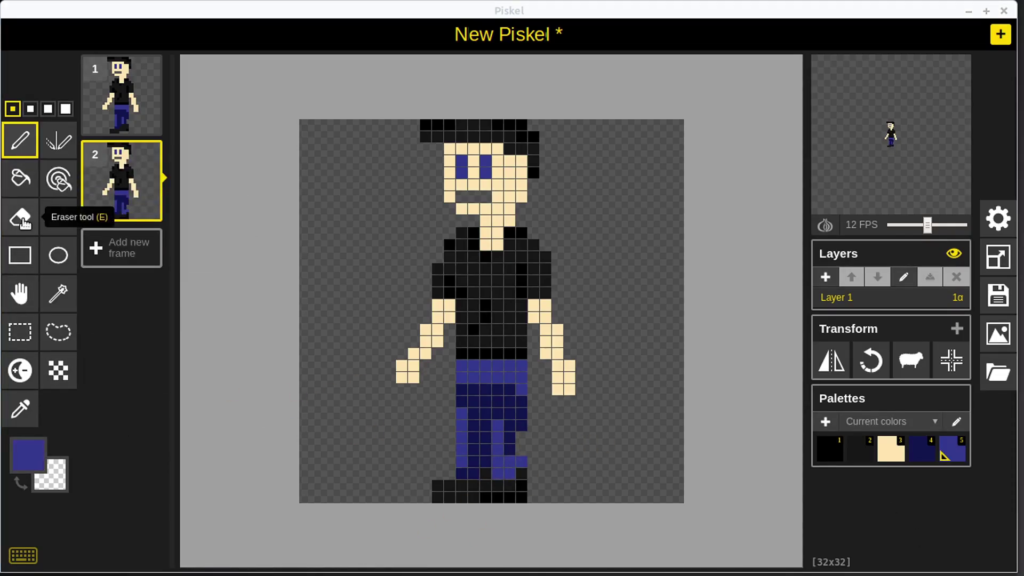
Redraw both arms hanging straight down beside the body in skin tone and erase the old angled forearms and hands.
{"action": "left_click", "coordinate": [25, 453]}
{"action": "left_click", "coordinate": [31, 376]}
{"action": "mouse_move", "coordinate": [449, 329]}
{"action": "left_mouse_down"}
{"action": "mouse_move", "coordinate": [452, 378]}
{"action": "mouse_move", "coordinate": [437, 353]}
{"action": "left_mouse_up"}
{"action": "right_click", "coordinate": [426, 329]}
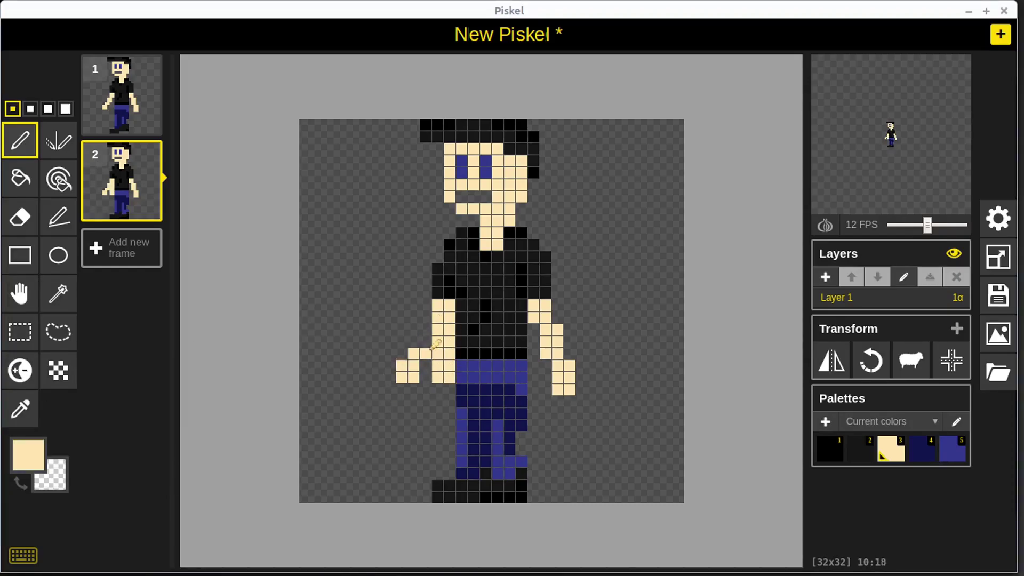
{"action": "left_click_drag", "start_coordinate": [534, 329], "coordinate": [547, 367]}
{"action": "right_click", "coordinate": [557, 330]}
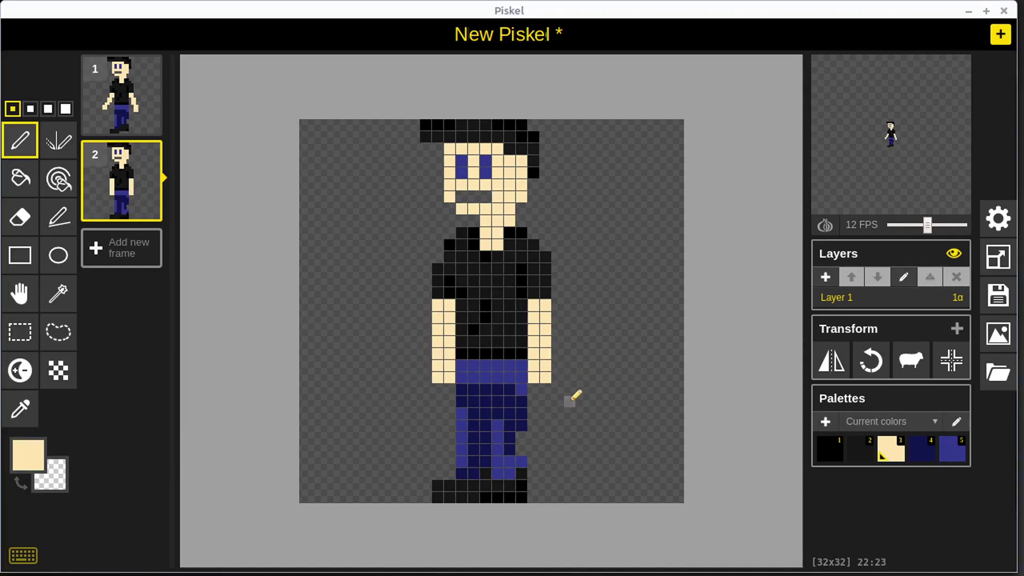
Add lighter blue pixels to the rear trouser leg and a skin-tone thumb pixel to each hand.
{"action": "left_click", "coordinate": [27, 454]}
{"action": "left_click", "coordinate": [22, 377]}
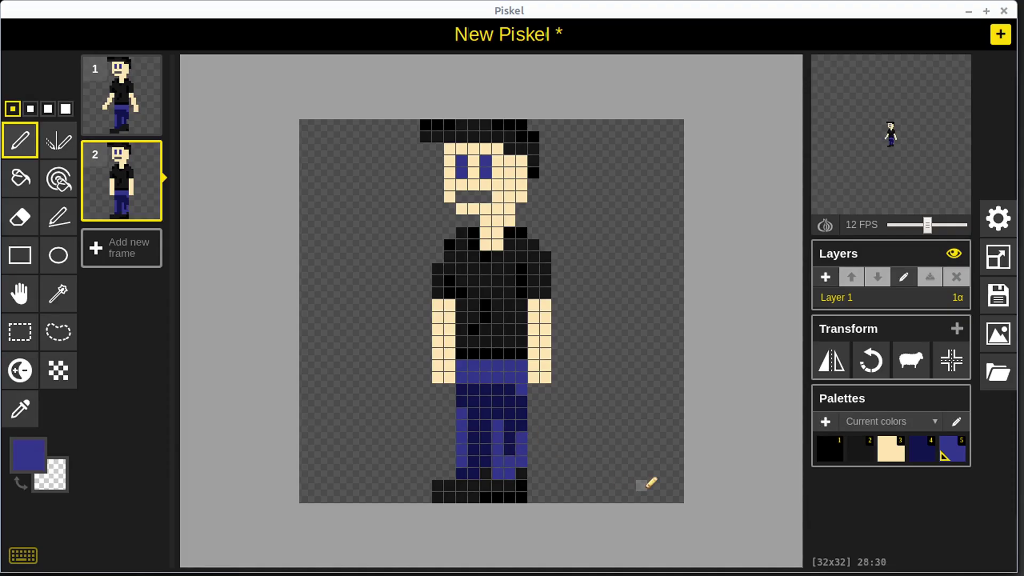
{"action": "left_click", "coordinate": [28, 455]}
{"action": "left_click", "coordinate": [31, 377]}
{"action": "left_click", "coordinate": [426, 365]}
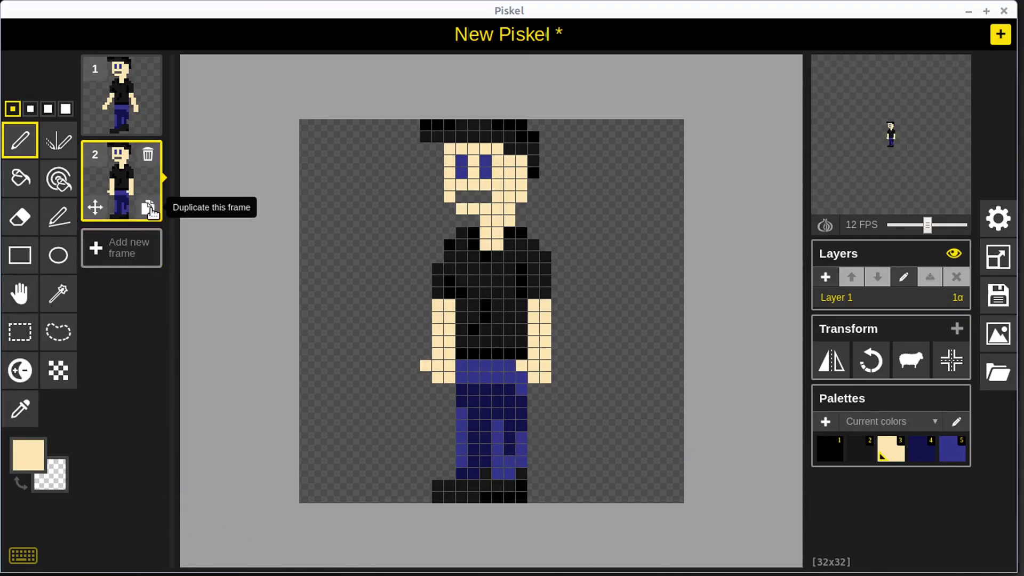
Duplicate frame 2 as frame 3, bend the rear arm across the lower shirt in skin tone and shorten the front arm.
{"action": "left_click", "coordinate": [149, 210]}
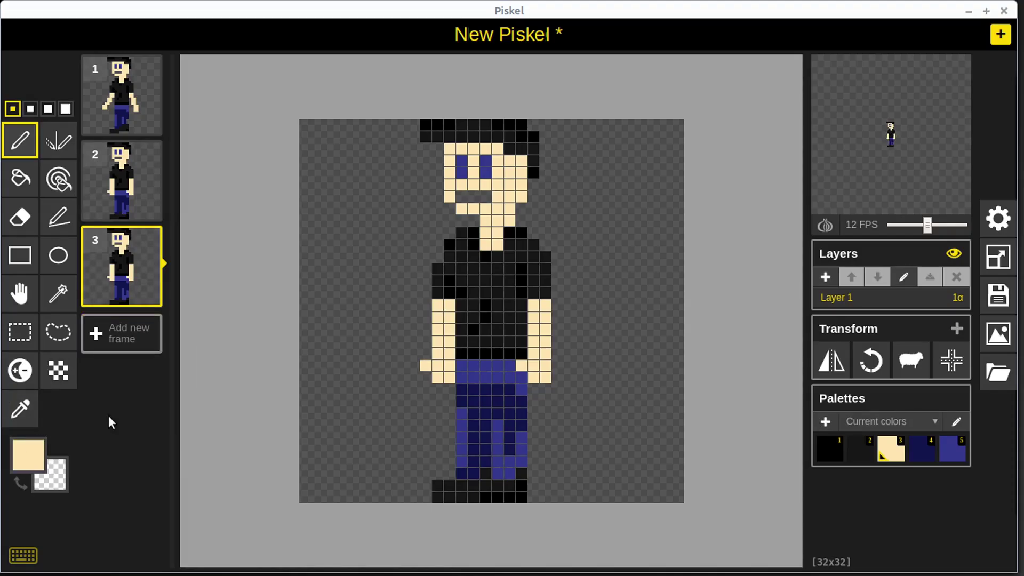
{"action": "left_click", "coordinate": [29, 456]}
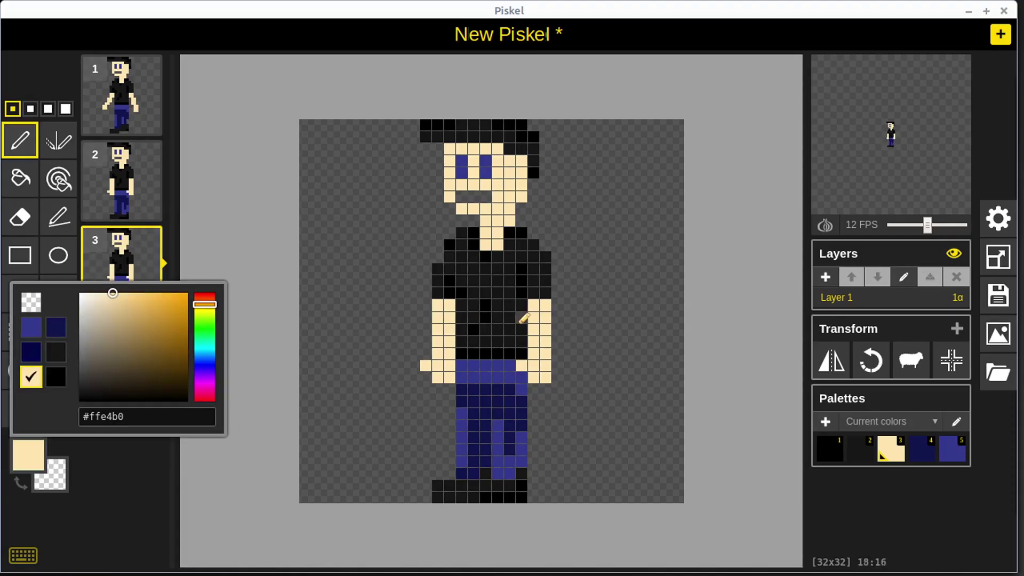
{"action": "left_click", "coordinate": [510, 337]}
{"action": "left_click_drag", "start_coordinate": [547, 345], "coordinate": [545, 378]}
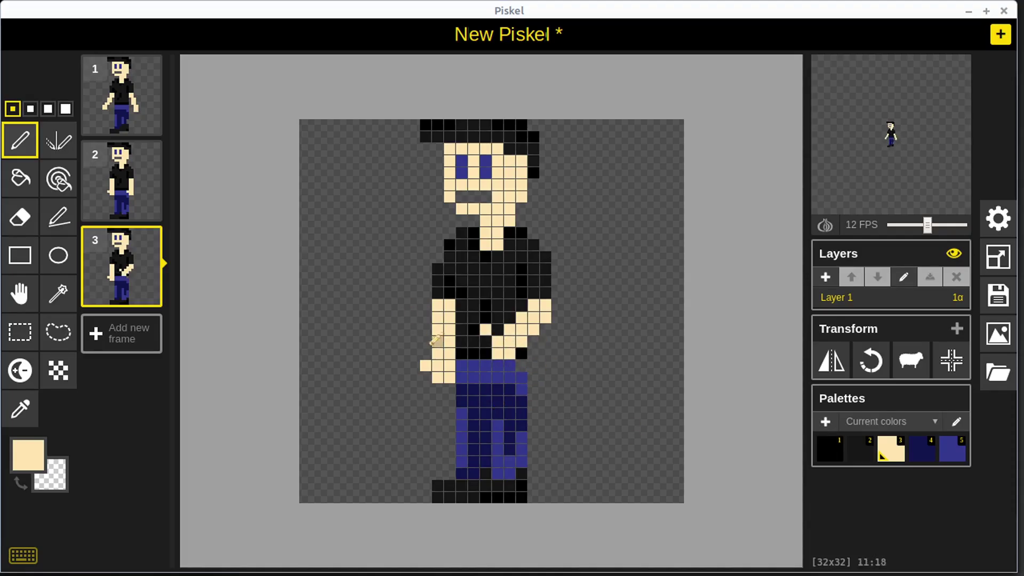
{"action": "key", "text": "ctrl+z"}
{"action": "key", "text": "ctrl+z"}
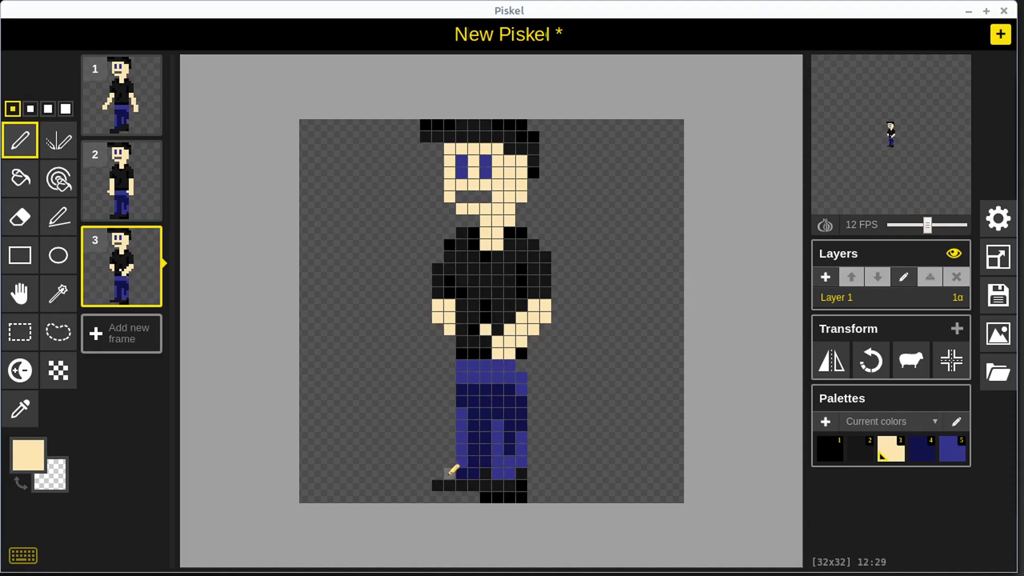
Erase a gap between the legs and widen the front trouser leg with a column of dark navy #030847.
{"action": "right_click", "coordinate": [485, 438]}
{"action": "left_click", "coordinate": [35, 463]}
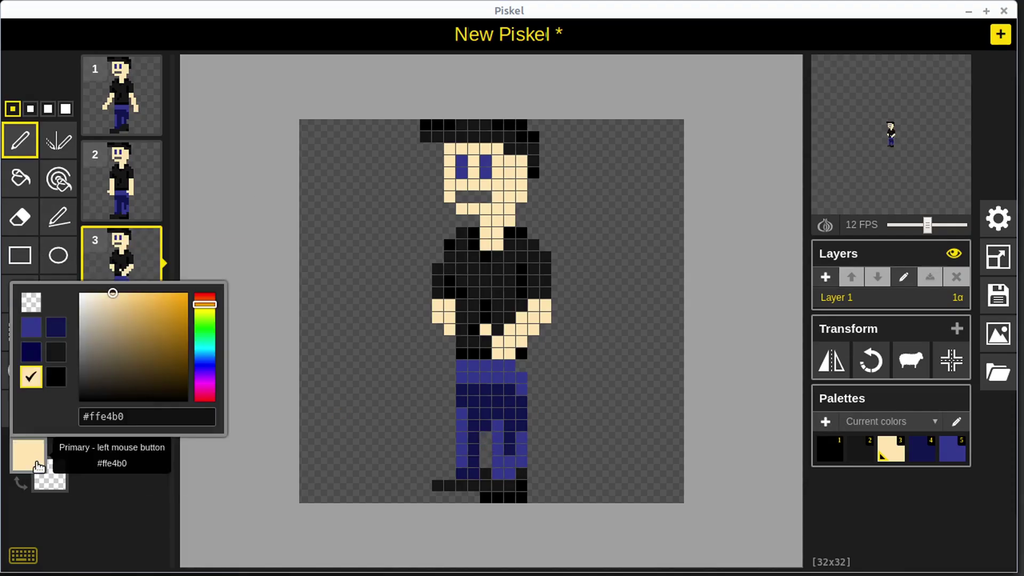
{"action": "left_click", "coordinate": [32, 352]}
{"action": "mouse_move", "coordinate": [450, 450]}
{"action": "left_mouse_down"}
{"action": "mouse_move", "coordinate": [450, 461]}
{"action": "mouse_move", "coordinate": [449, 425]}
{"action": "left_mouse_up"}
{"action": "left_click", "coordinate": [450, 403]}
{"action": "left_click", "coordinate": [450, 415]}
Paint the front shoe in black, lifted above the ground and reaching one pixel further forward.
{"action": "left_click", "coordinate": [32, 462]}
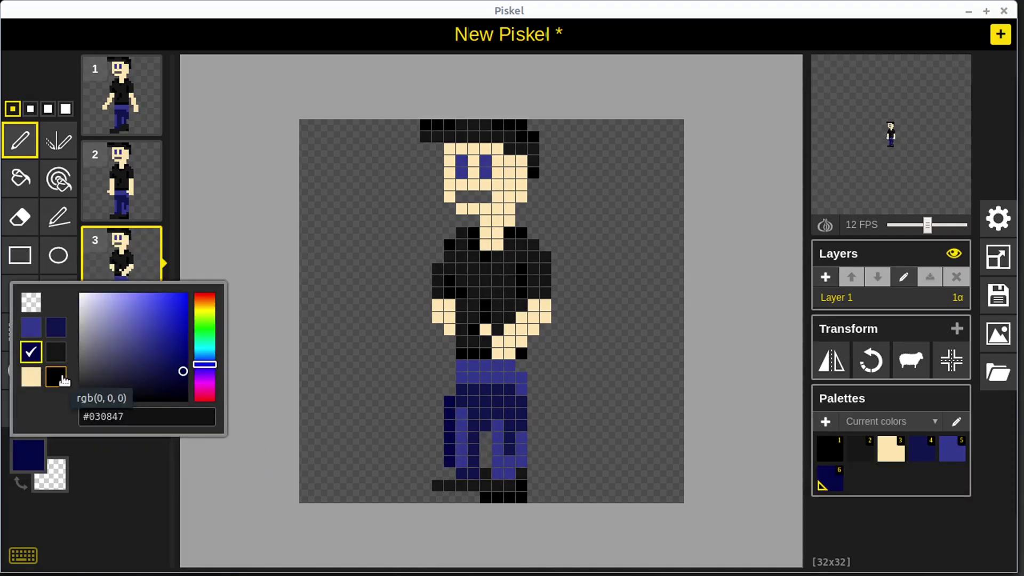
{"action": "left_click", "coordinate": [60, 377]}
{"action": "left_click", "coordinate": [426, 485]}
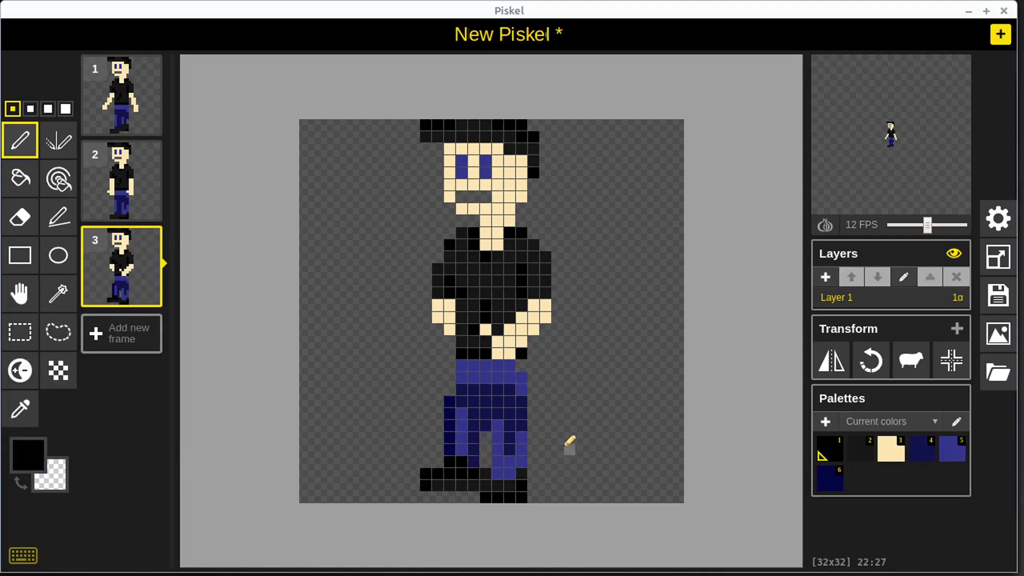
Enlarge the animation preview to fill its area and set the playback speed to 6 FPS.
{"action": "mouse_move", "coordinate": [925, 71]}
{"action": "left_click", "coordinate": [925, 93]}
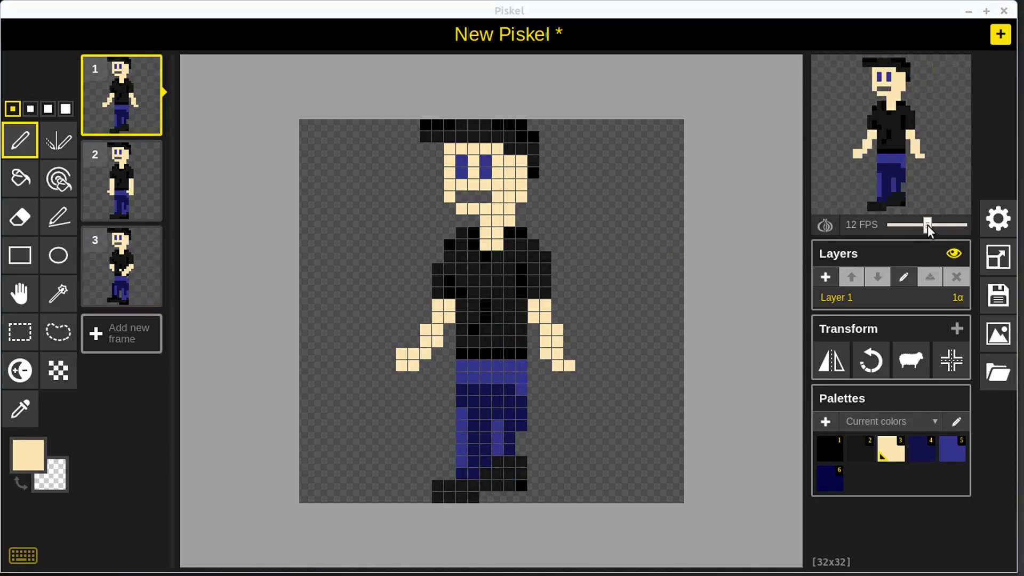
{"action": "left_click_drag", "start_coordinate": [927, 225], "coordinate": [910, 226]}
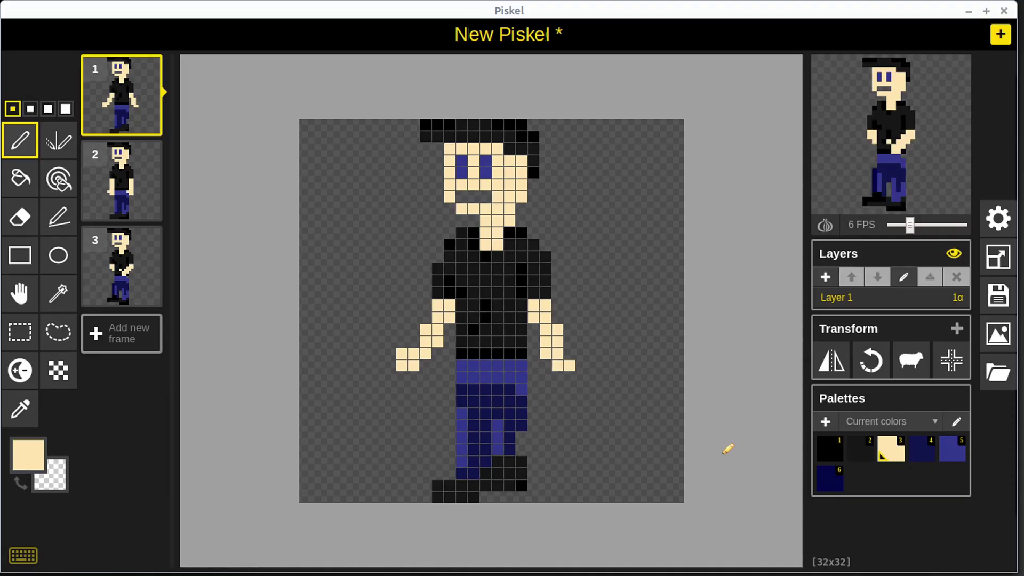
Duplicate frame 3 and open the new frame 4 for editing.
{"action": "left_click", "coordinate": [147, 293]}
{"action": "left_click", "coordinate": [134, 193]}
{"action": "left_click", "coordinate": [133, 262]}
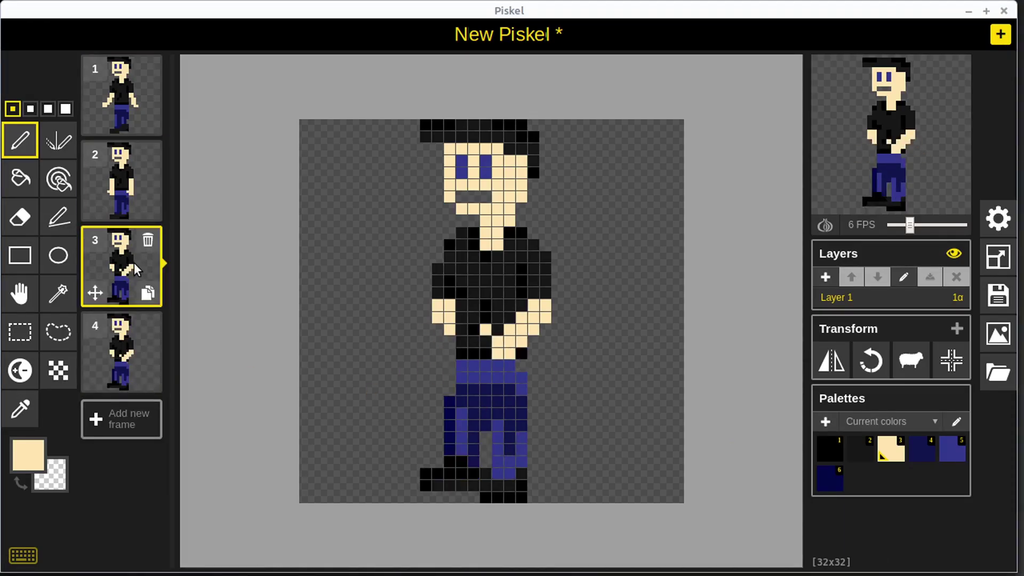
{"action": "left_click", "coordinate": [134, 344]}
Redraw the rear forearm horizontally across the chest in skin tone and repaint the uncovered shirt in near-black and black.
{"action": "left_click", "coordinate": [28, 455]}
{"action": "mouse_move", "coordinate": [533, 330]}
{"action": "left_mouse_down"}
{"action": "mouse_move", "coordinate": [511, 353]}
{"action": "mouse_move", "coordinate": [486, 318]}
{"action": "left_mouse_up"}
{"action": "left_click", "coordinate": [497, 306]}
{"action": "left_click", "coordinate": [497, 331]}
{"action": "left_click_drag", "start_coordinate": [498, 353], "coordinate": [512, 344]}
{"action": "left_click", "coordinate": [29, 455]}
{"action": "left_click", "coordinate": [56, 353]}
{"action": "key", "text": "1"}
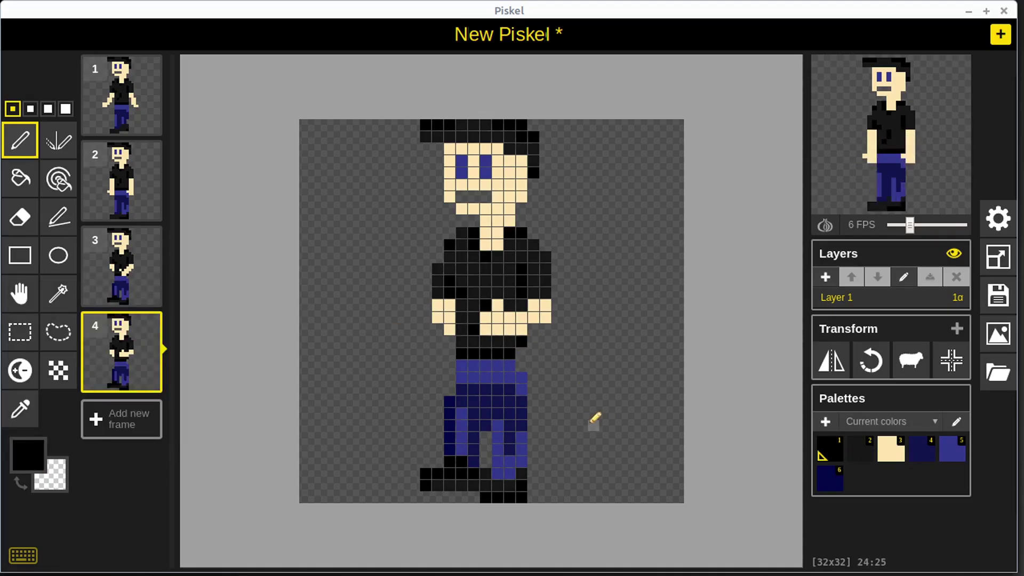
Raise the front shoe by one pixel in black and trim the outer edges of both trouser legs.
{"action": "mouse_move", "coordinate": [410, 471]}
{"action": "left_mouse_down"}
{"action": "mouse_move", "coordinate": [464, 452]}
{"action": "mouse_move", "coordinate": [438, 483]}
{"action": "mouse_move", "coordinate": [461, 485]}
{"action": "mouse_move", "coordinate": [414, 473]}
{"action": "left_mouse_up"}
{"action": "right_click", "coordinate": [449, 401]}
{"action": "left_click_drag", "start_coordinate": [522, 425], "coordinate": [522, 402]}
Add a dark blue pixel at the back of the waist and erase stray pixels around the rear leg.
{"action": "left_click", "coordinate": [28, 455]}
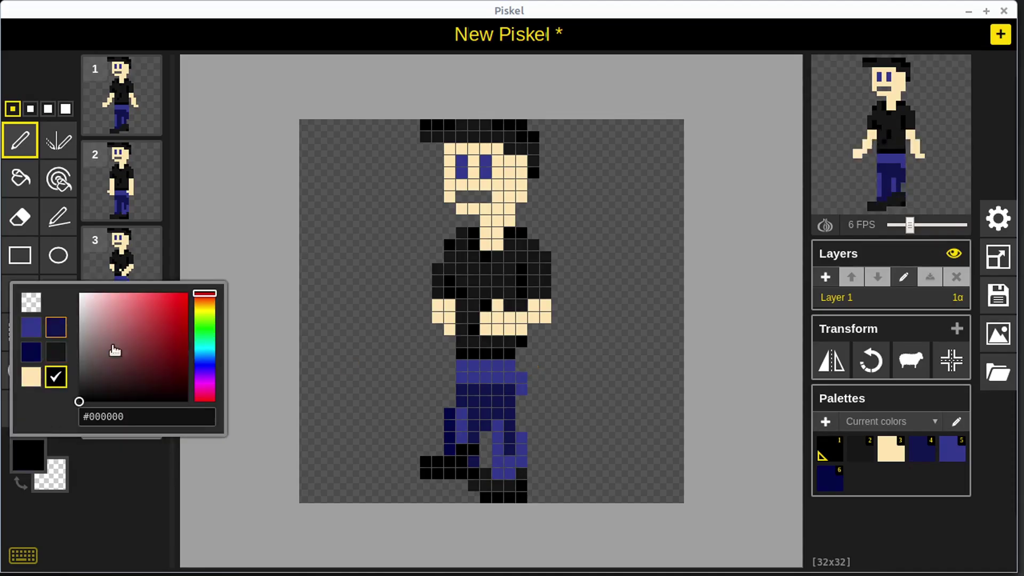
{"action": "left_click", "coordinate": [56, 327]}
{"action": "left_click", "coordinate": [521, 365]}
{"action": "right_click", "coordinate": [521, 438]}
{"action": "key", "text": "1"}
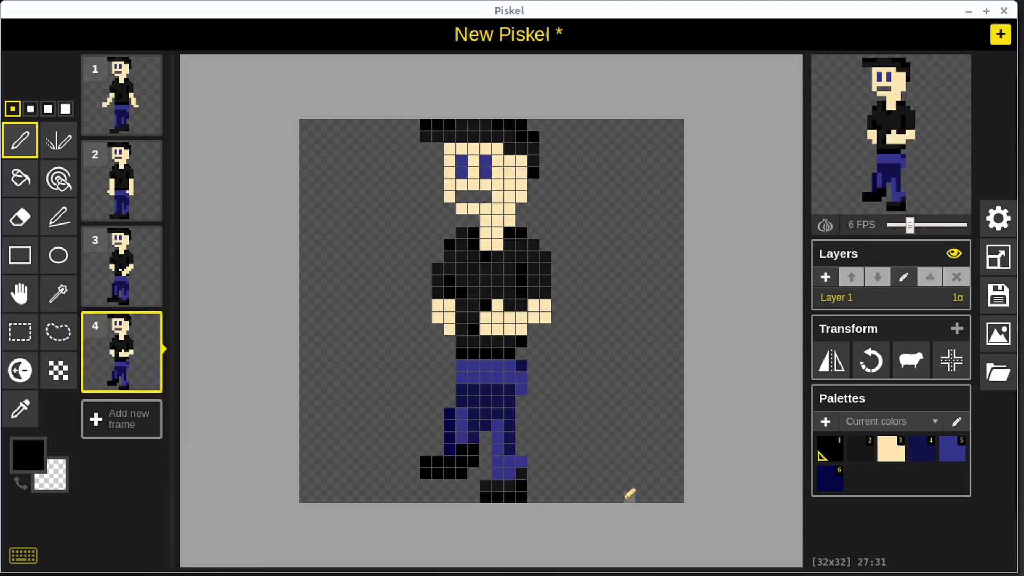
Paint a bent knee bulging from the front trouser leg in lighter blue, plus one highlight pixel on the rear thigh.
{"action": "left_click", "coordinate": [29, 455]}
{"action": "left_click", "coordinate": [33, 331]}
{"action": "left_click_drag", "start_coordinate": [450, 402], "coordinate": [437, 401]}
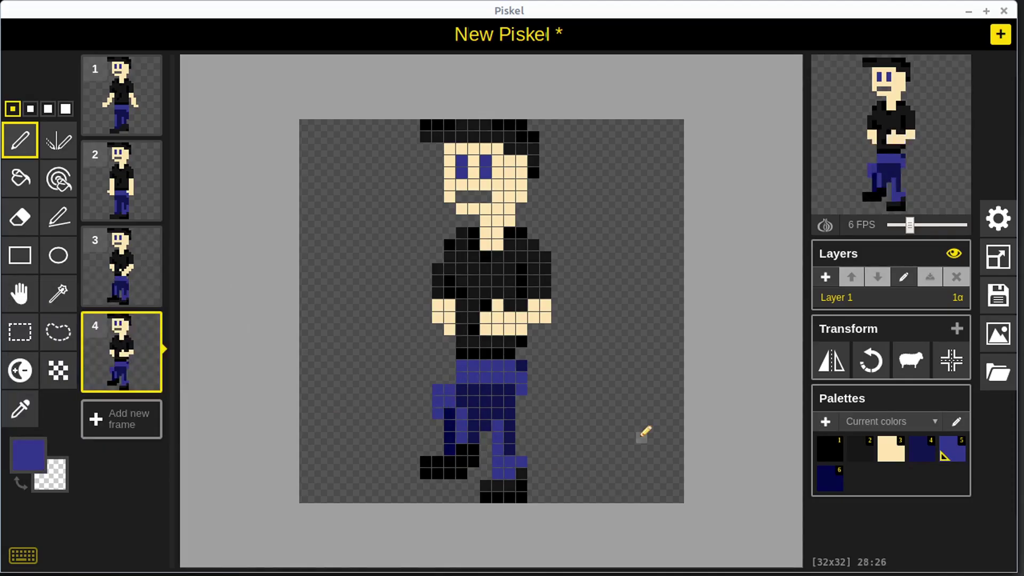
{"action": "left_click", "coordinate": [498, 402]}
Shade the raised knee and the folds of the rear trouser leg with dark navy pixels.
{"action": "left_click", "coordinate": [28, 455]}
{"action": "left_click", "coordinate": [33, 368]}
{"action": "left_click_drag", "start_coordinate": [498, 461], "coordinate": [510, 461]}
{"action": "left_click", "coordinate": [498, 437]}
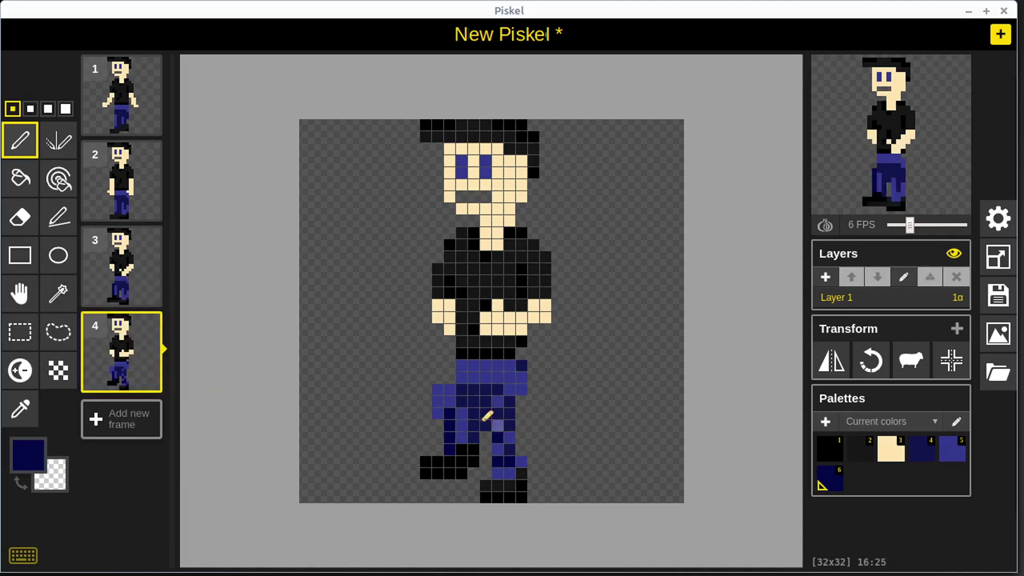
{"action": "left_click_drag", "start_coordinate": [438, 402], "coordinate": [438, 390]}
{"action": "left_click", "coordinate": [450, 378]}
{"action": "left_click_drag", "start_coordinate": [526, 445], "coordinate": [527, 491]}
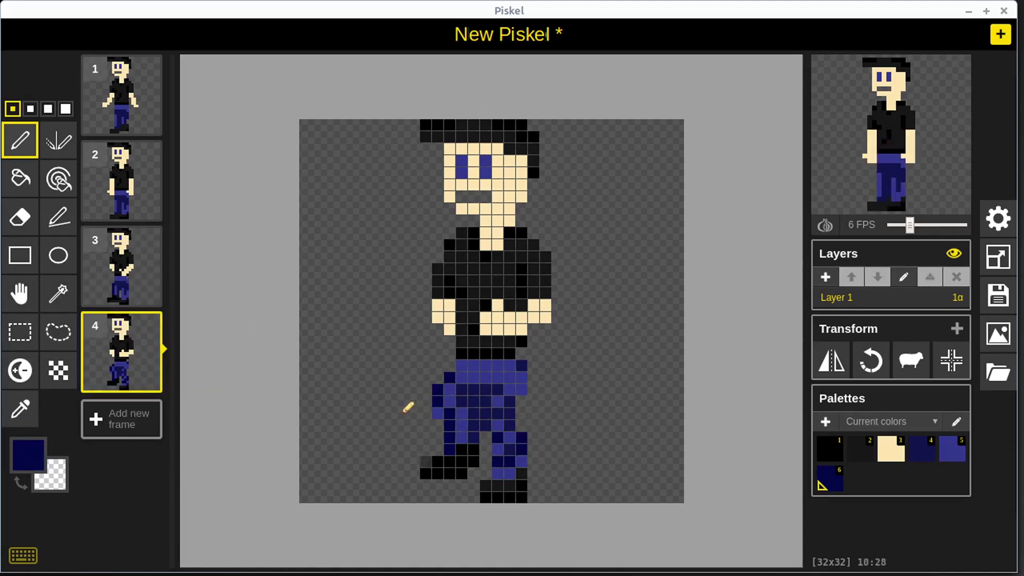
Duplicate frames 3 and 2 and move the copies to the end of the animation as frames 5 and 6.
{"action": "left_click", "coordinate": [149, 294]}
{"action": "left_click_drag", "start_coordinate": [96, 378], "coordinate": [97, 476]}
{"action": "left_click", "coordinate": [150, 213]}
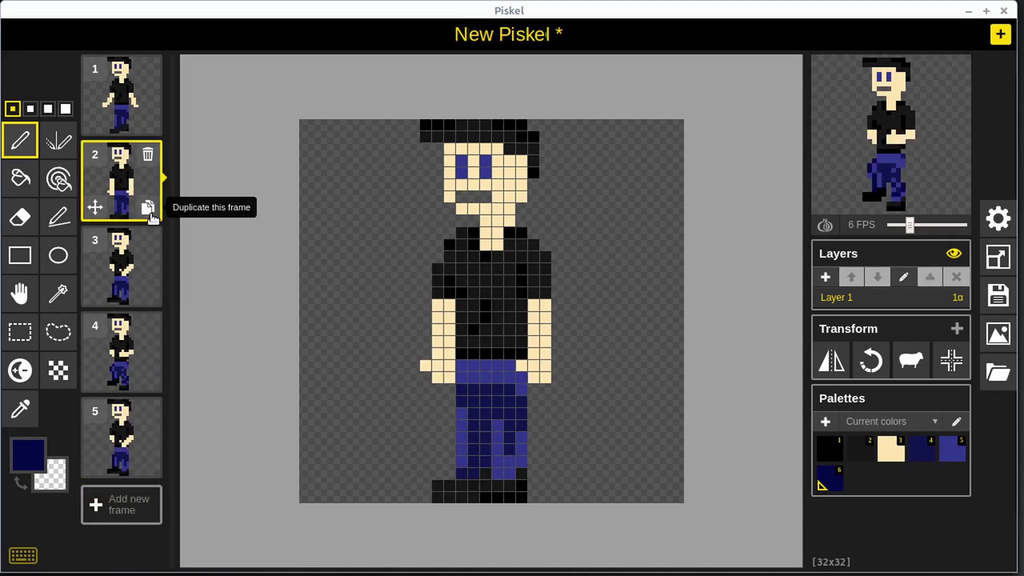
{"action": "left_click", "coordinate": [152, 216]}
{"action": "left_click_drag", "start_coordinate": [152, 216], "coordinate": [122, 480]}
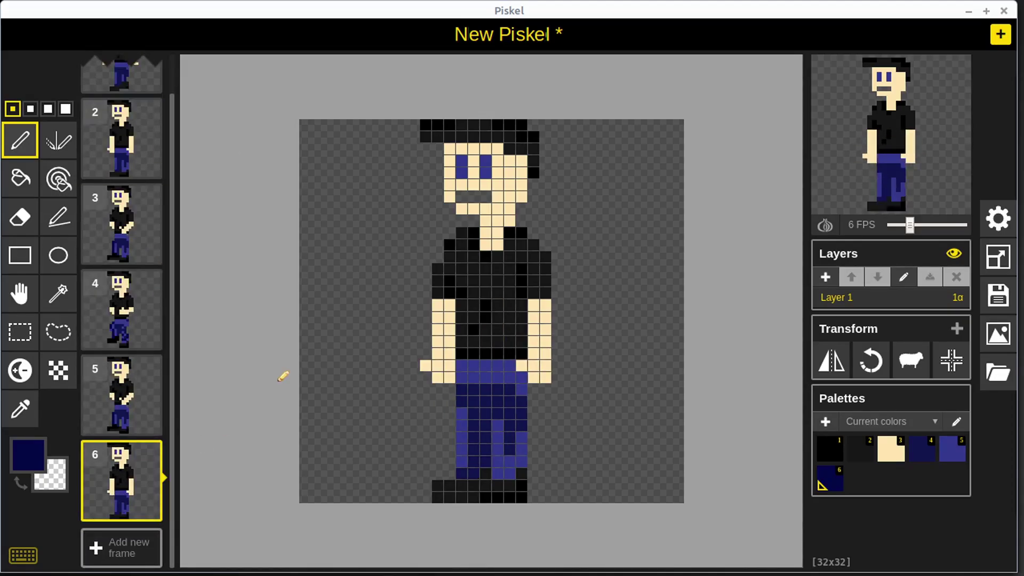
In frame 3, select the head and cap with a 14x8 rectangle and move them down one pixel.
{"action": "scroll", "coordinate": [152, 243], "scroll_direction": "up", "scroll_amount": 1}
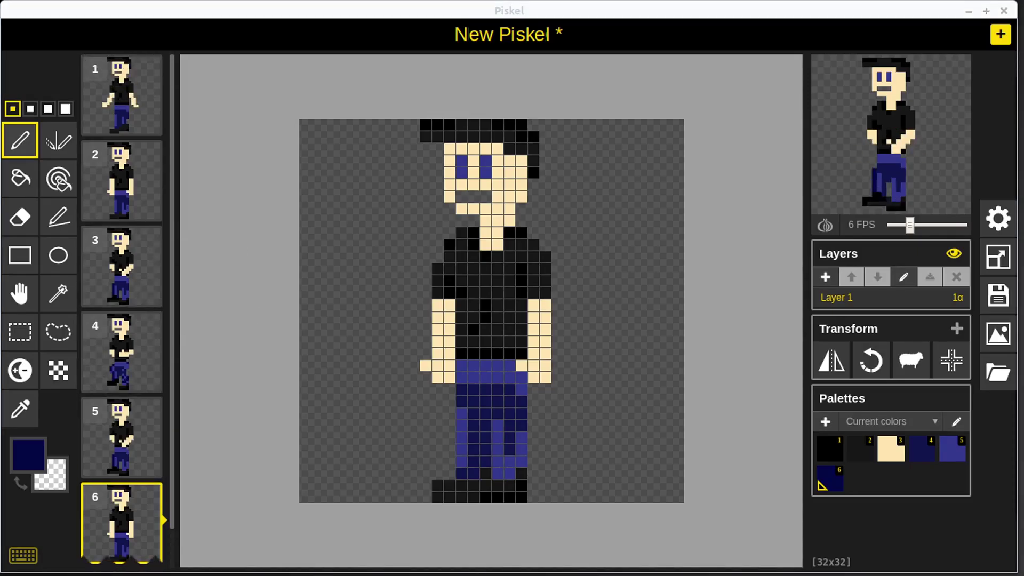
{"action": "left_click", "coordinate": [110, 80]}
{"action": "left_click", "coordinate": [111, 185]}
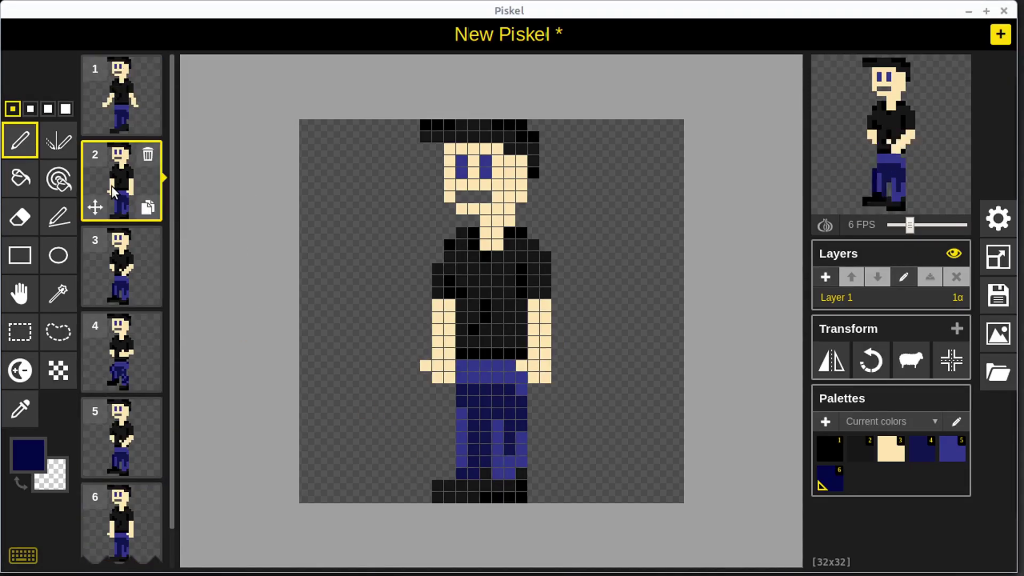
{"action": "left_click", "coordinate": [120, 265]}
{"action": "left_click", "coordinate": [19, 332]}
{"action": "left_click_drag", "start_coordinate": [414, 122], "coordinate": [575, 216]}
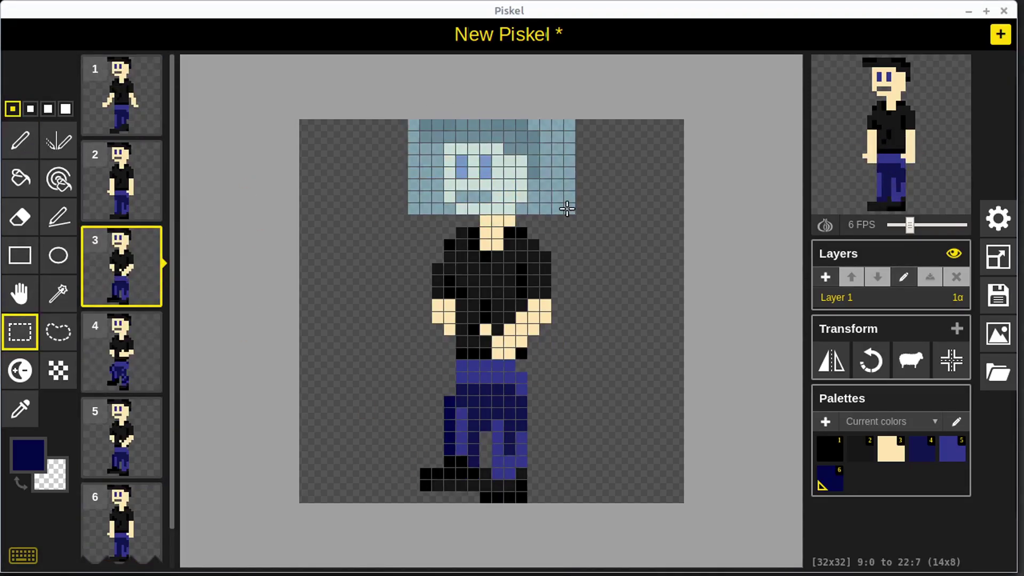
{"action": "left_click_drag", "start_coordinate": [514, 169], "coordinate": [515, 181]}
{"action": "key", "text": "Return"}
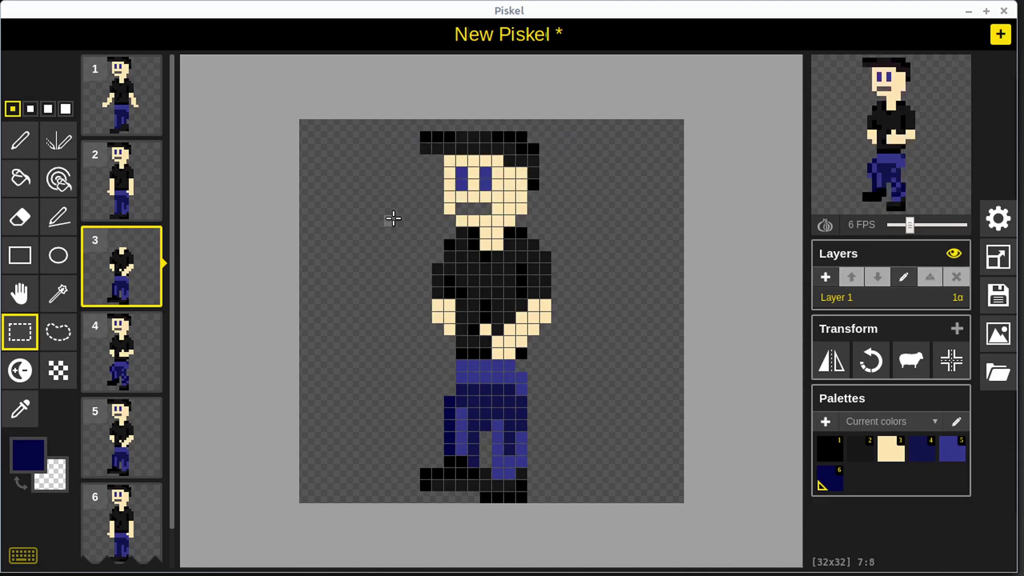
Try to move the head and cap one pixel towards the front in frame 5.
{"action": "left_click", "coordinate": [118, 440]}
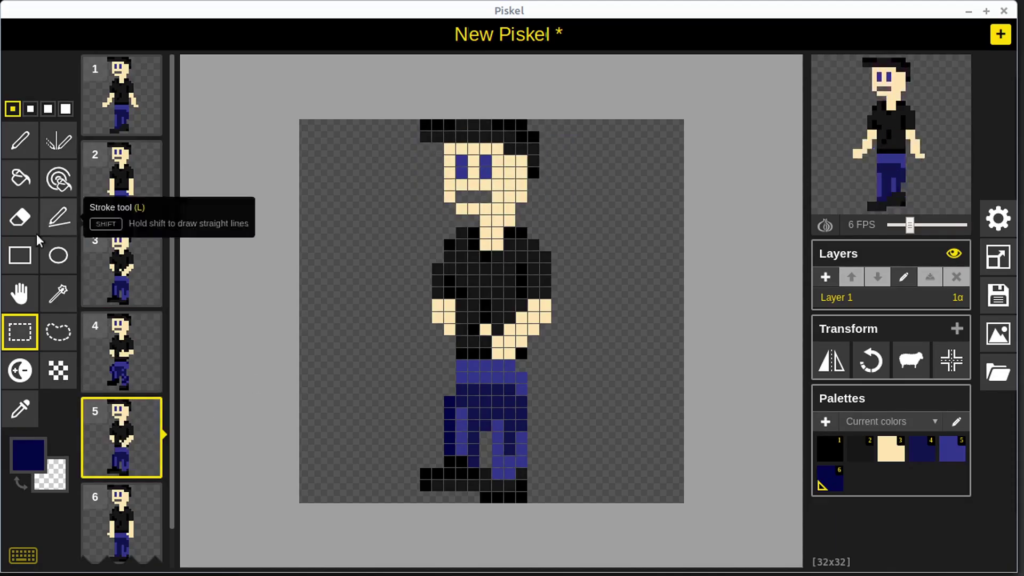
{"action": "left_click_drag", "start_coordinate": [408, 120], "coordinate": [550, 214]}
{"action": "left_click_drag", "start_coordinate": [502, 178], "coordinate": [490, 178]}
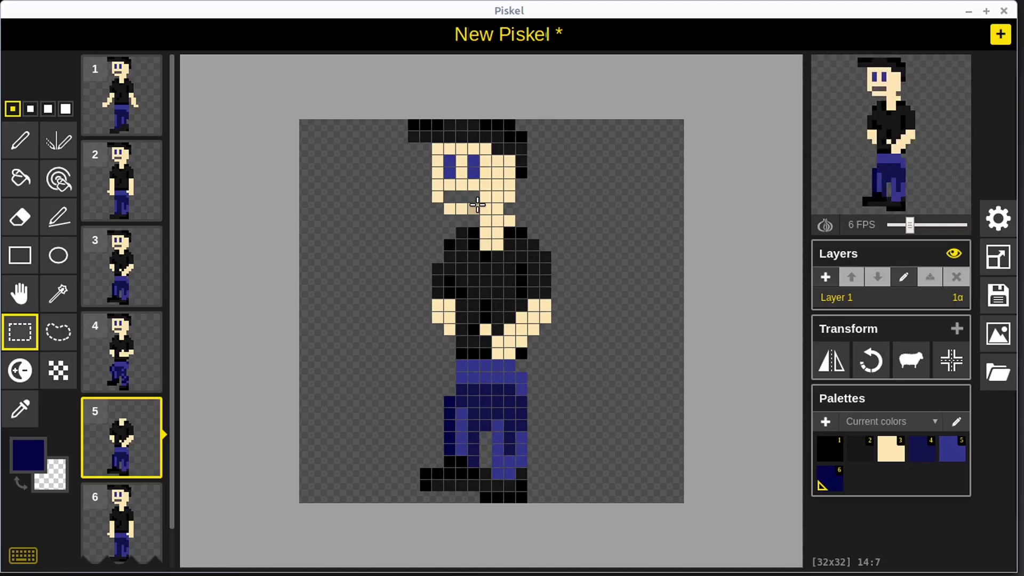
{"action": "key", "text": "ctrl+z"}
{"action": "key", "text": "ctrl+z"}
Try to shift the head and cap one pixel towards the back in frame 5.
{"action": "left_click_drag", "start_coordinate": [400, 125], "coordinate": [546, 209]}
{"action": "left_click_drag", "start_coordinate": [493, 189], "coordinate": [505, 187]}
{"action": "key", "text": "Return"}
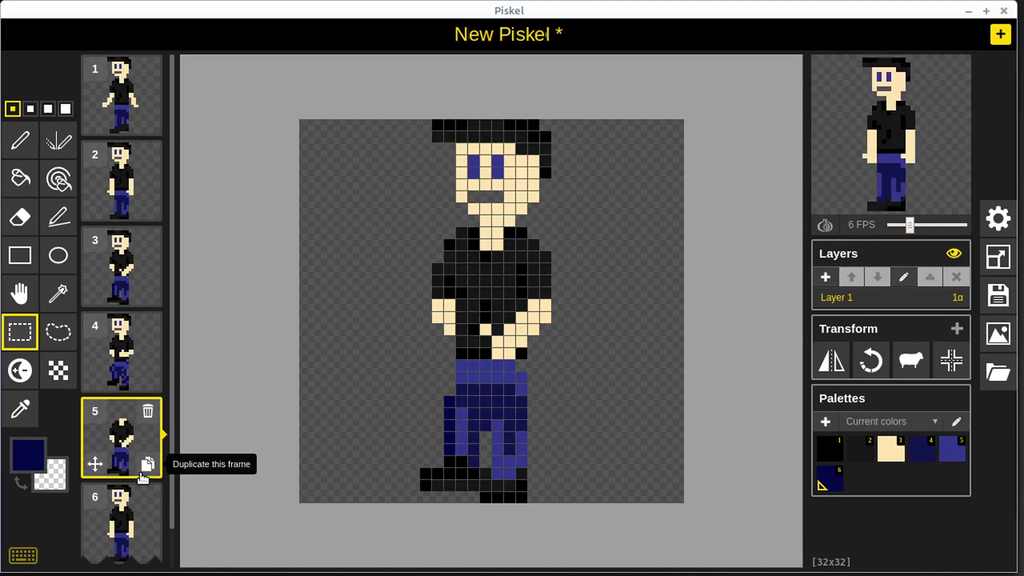
In frame 6, select the head and cap with a 13x8 rectangle and move them one pixel towards the back.
{"action": "left_click", "coordinate": [128, 528]}
{"action": "left_click_drag", "start_coordinate": [411, 123], "coordinate": [554, 212]}
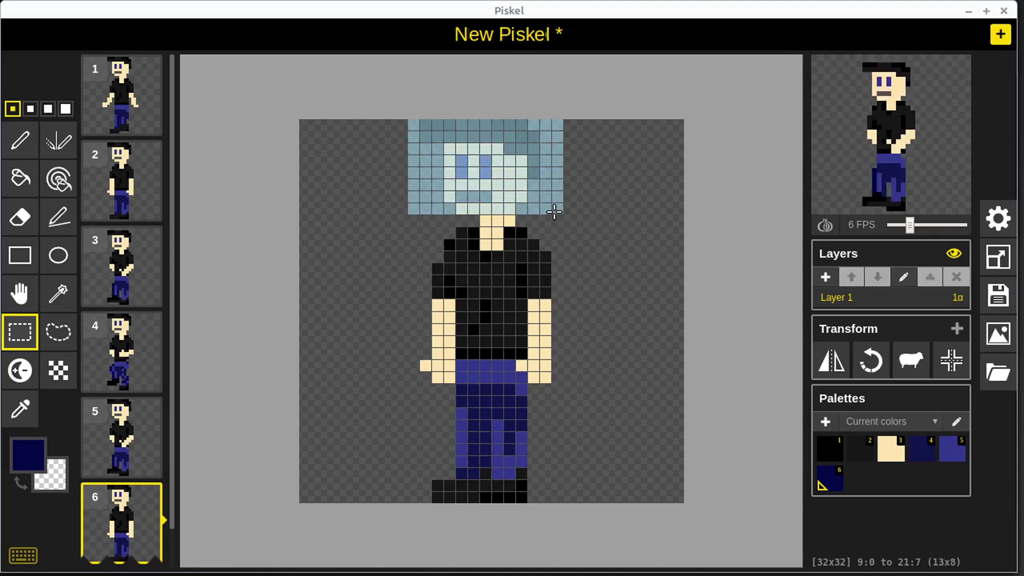
{"action": "left_click_drag", "start_coordinate": [506, 178], "coordinate": [517, 178]}
{"action": "left_click", "coordinate": [376, 257]}
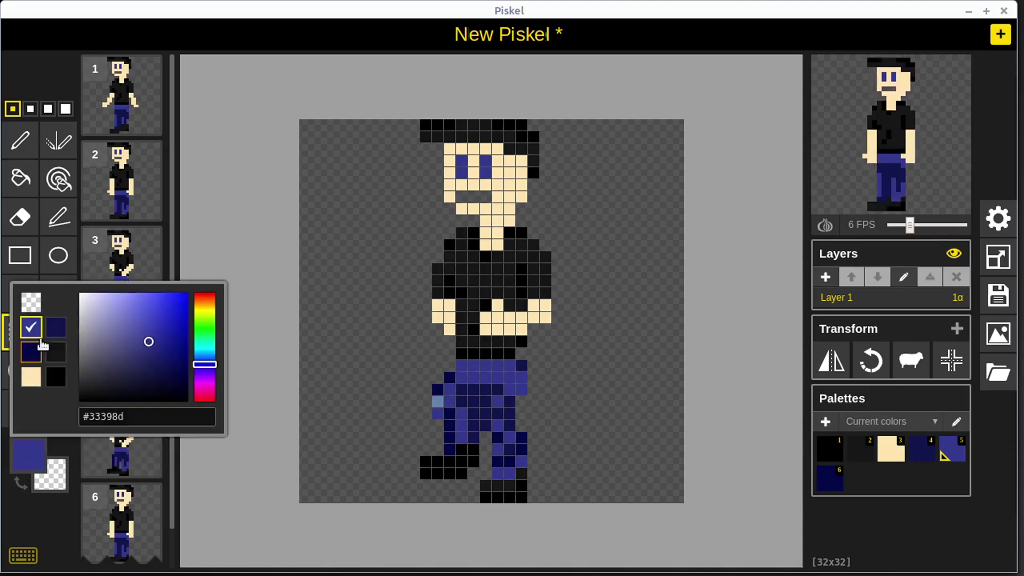
Repaint the dark shading pixels on the raised knee in frame 4 with the lighter blue #33398d.
{"action": "left_click", "coordinate": [40, 368]}
{"action": "left_click", "coordinate": [31, 328]}
{"action": "key", "text": "p"}
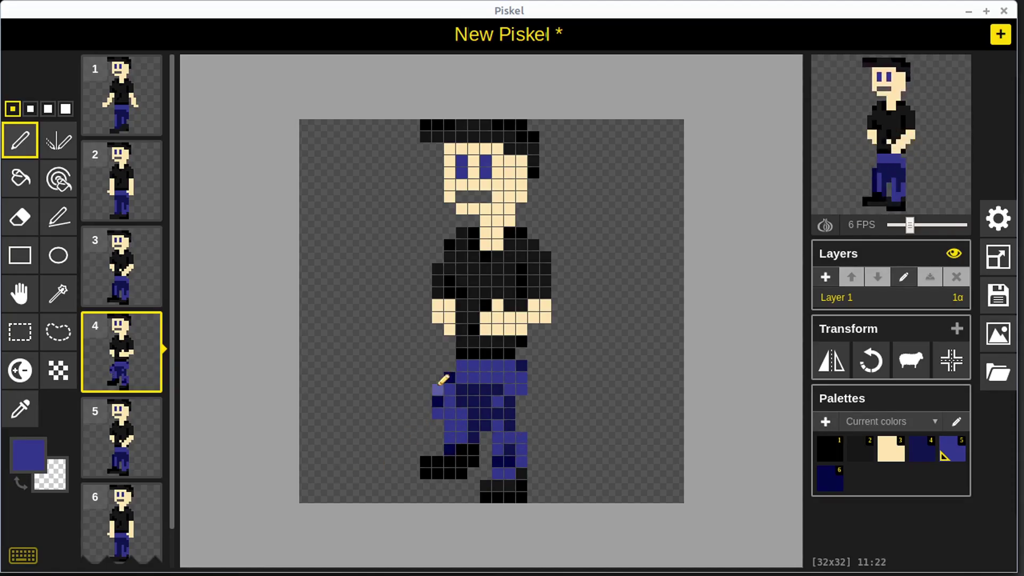
Try to shade the neck below the chin in frame 1 with the lighten/darken tool.
{"action": "left_click", "coordinate": [121, 95]}
{"action": "left_click", "coordinate": [30, 455]}
{"action": "left_click", "coordinate": [31, 377]}
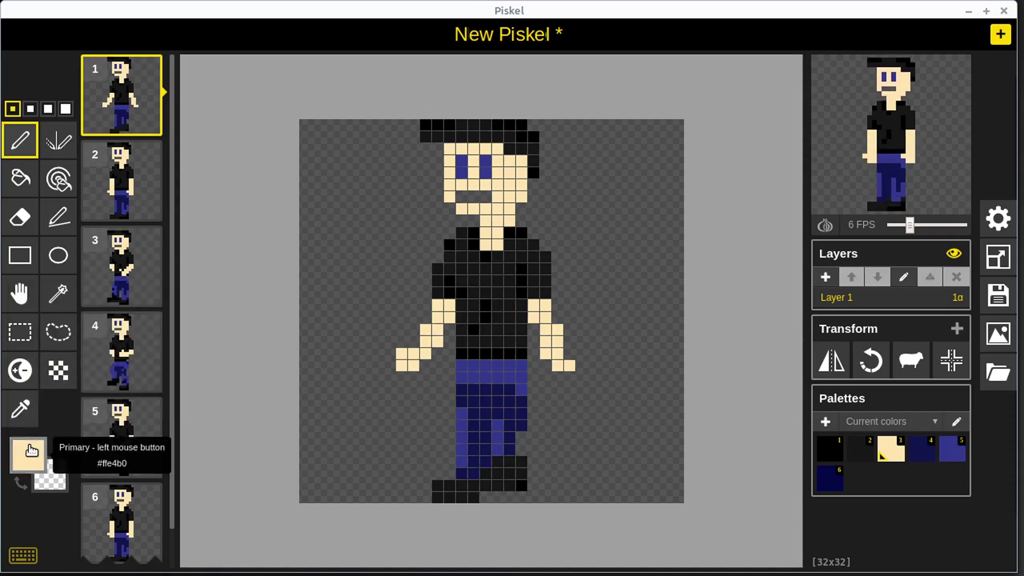
{"action": "left_click", "coordinate": [31, 452]}
{"action": "left_click", "coordinate": [28, 381]}
{"action": "left_click", "coordinate": [27, 380]}
{"action": "mouse_move", "coordinate": [486, 221]}
{"action": "left_mouse_down"}
{"action": "mouse_move", "coordinate": [427, 269]}
{"action": "mouse_move", "coordinate": [510, 221]}
{"action": "left_mouse_up"}
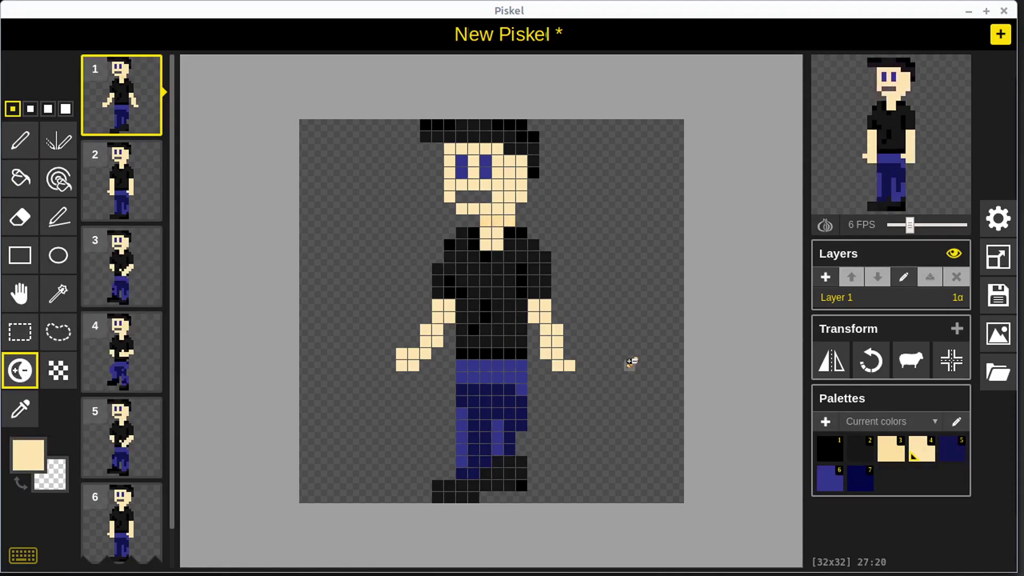
Pick the darker skin tone #a9997a and paint shadow pixels below the chin and on the upper arms in frame 1.
{"action": "left_click", "coordinate": [29, 454]}
{"action": "mouse_move", "coordinate": [111, 297]}
{"action": "left_mouse_down"}
{"action": "mouse_move", "coordinate": [127, 300]}
{"action": "mouse_move", "coordinate": [108, 330]}
{"action": "left_mouse_up"}
{"action": "left_click", "coordinate": [456, 228]}
{"action": "key", "text": "p"}
{"action": "left_click_drag", "start_coordinate": [486, 221], "coordinate": [509, 221]}
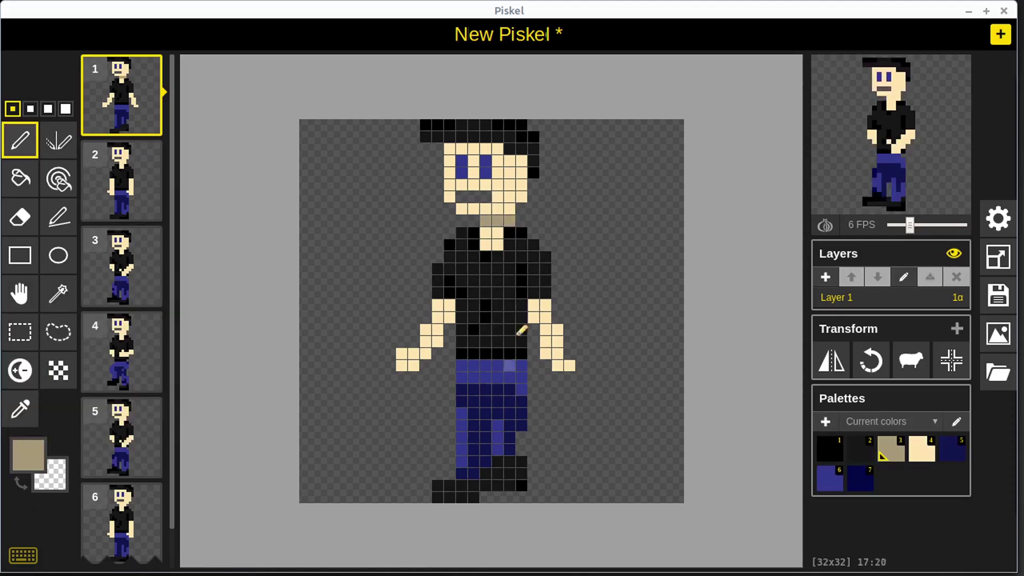
Add darker skin shadow pixels to the neck and below the sleeves in frames 2 to 6.
{"action": "left_click", "coordinate": [155, 174]}
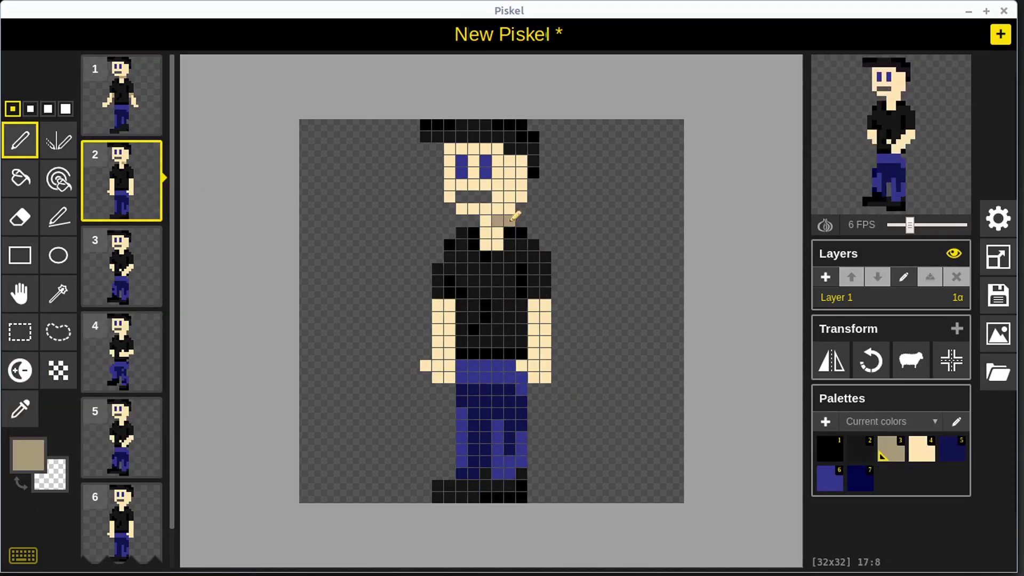
{"action": "left_click", "coordinate": [123, 267]}
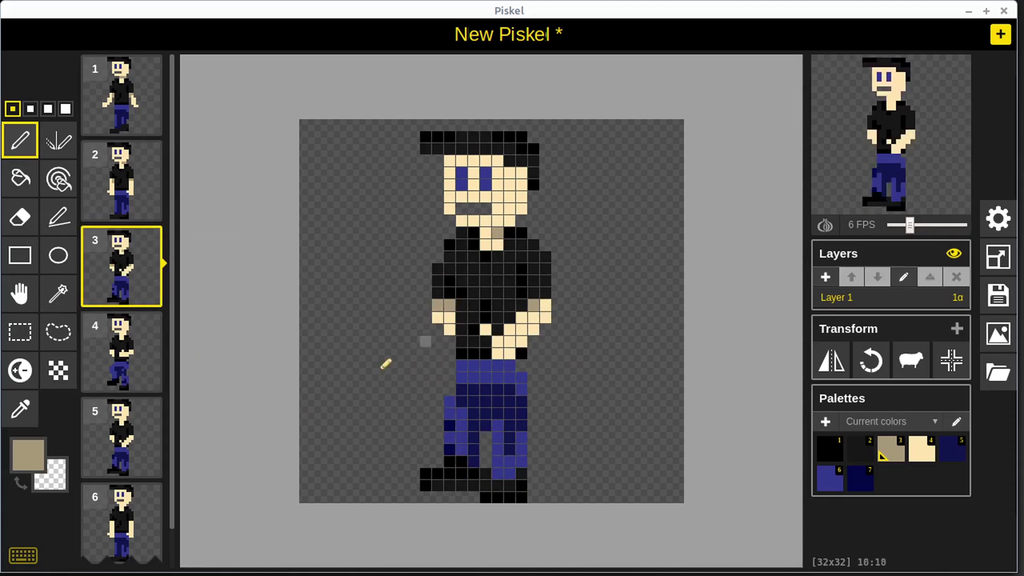
{"action": "key", "text": "Down"}
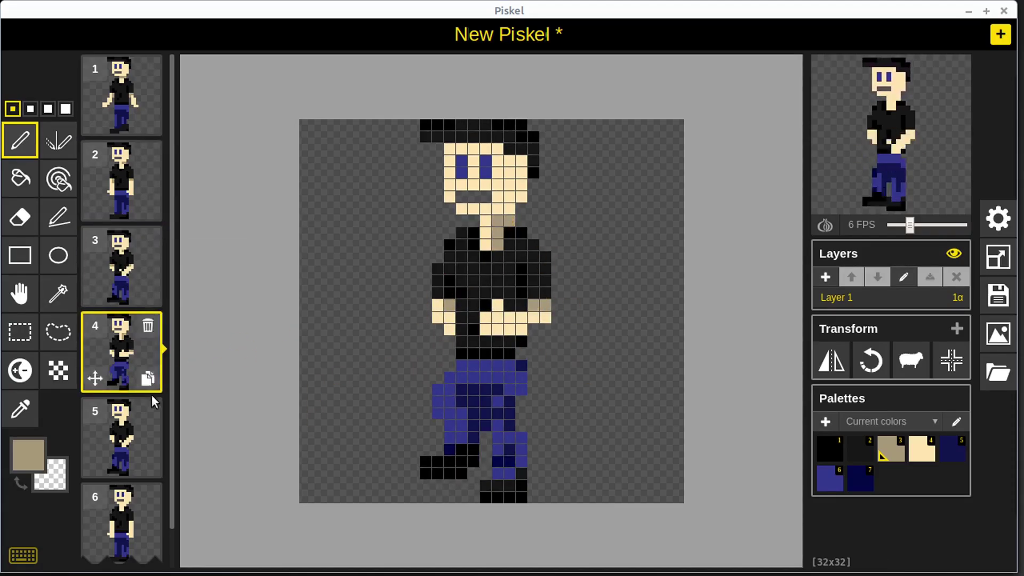
{"action": "left_click", "coordinate": [152, 400]}
{"action": "key", "text": "Down"}
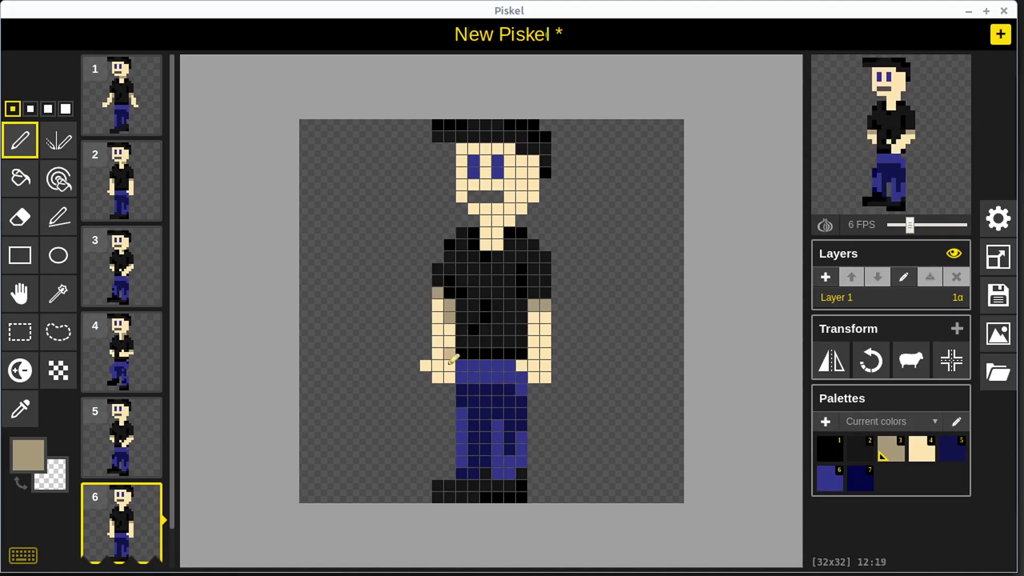
{"action": "key", "text": "Up"}
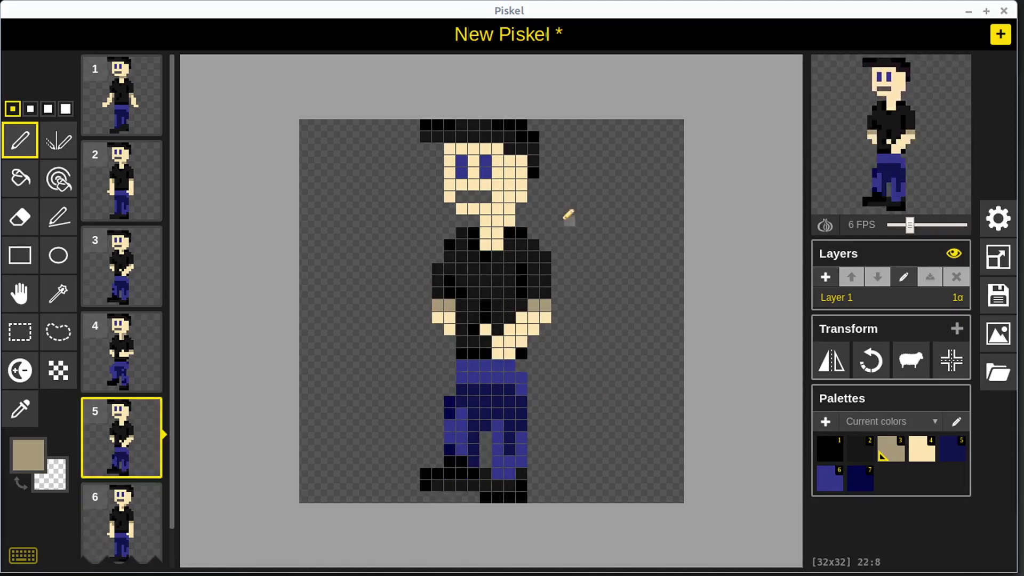
Repaint surplus neck shadow pixels in frames 4 and 1 with the light skin colour.
{"action": "left_click", "coordinate": [119, 355]}
{"action": "key", "text": "4"}
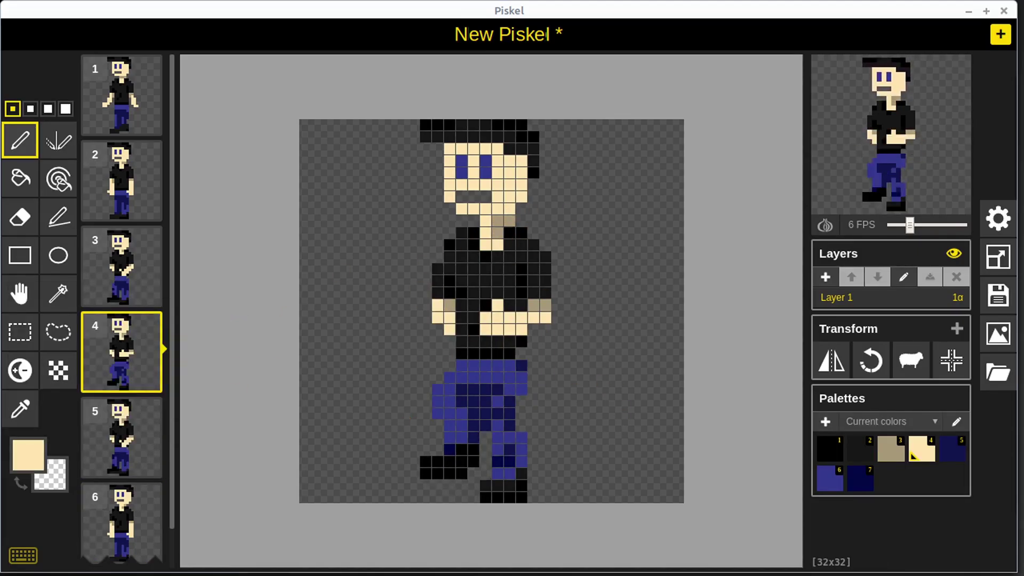
{"action": "left_click", "coordinate": [126, 186]}
{"action": "key", "text": "Up"}
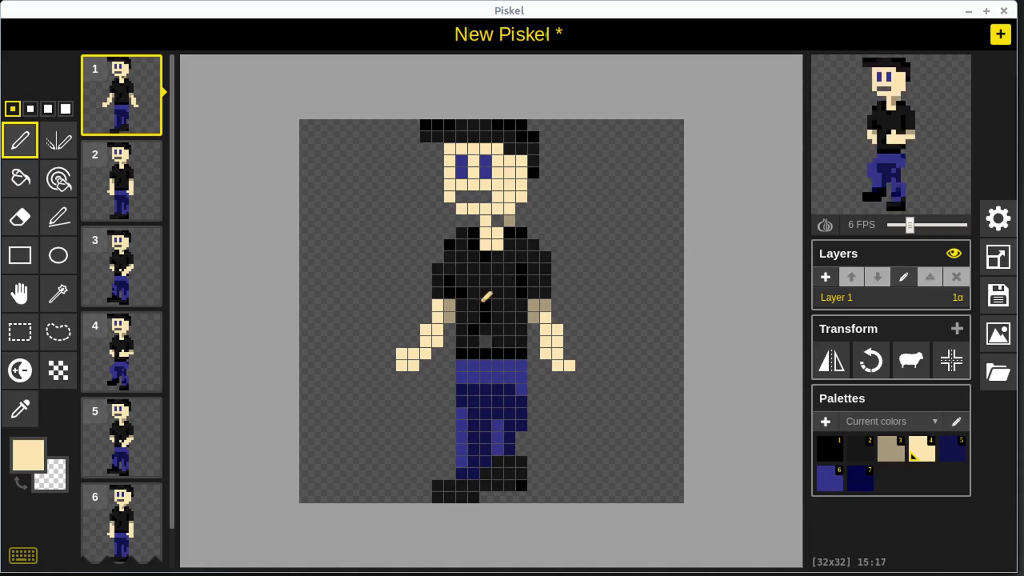
Cover the grey mouth with the light skin colour in all six frames.
{"action": "key", "text": "3"}
{"action": "key", "text": "4"}
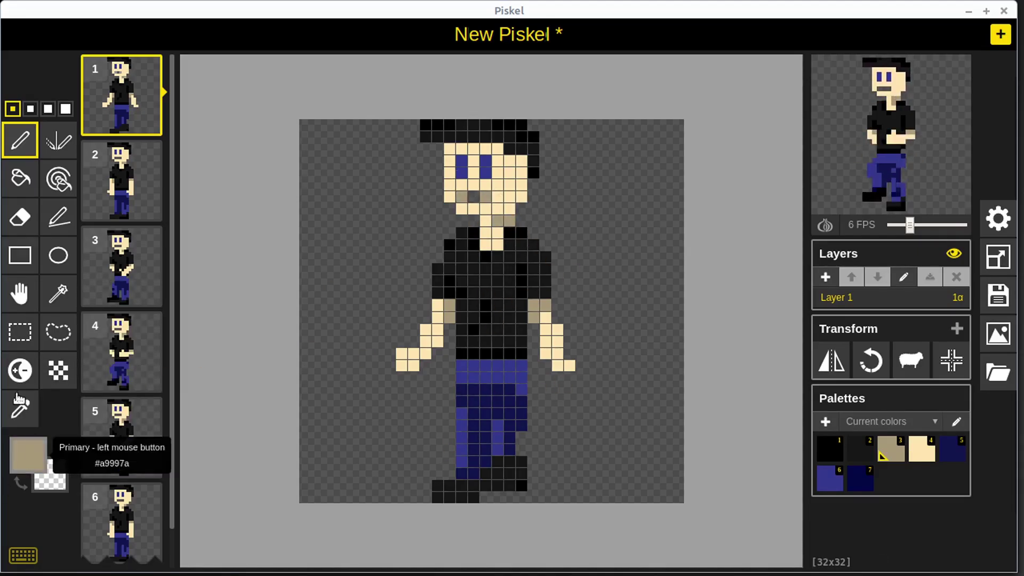
{"action": "left_click", "coordinate": [127, 180]}
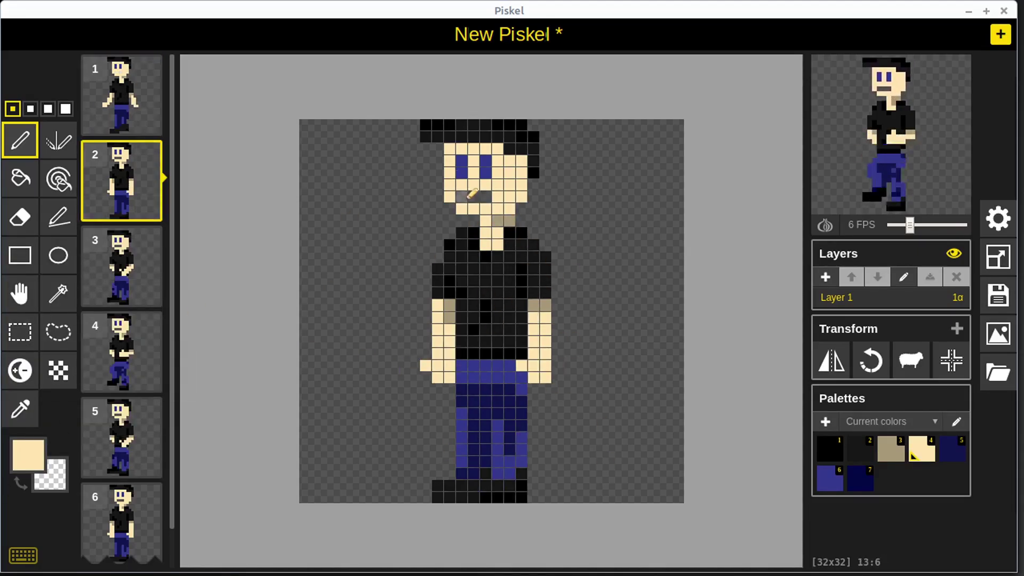
{"action": "left_click_drag", "start_coordinate": [462, 197], "coordinate": [485, 197]}
{"action": "left_click", "coordinate": [129, 272]}
{"action": "key", "text": "Down"}
{"action": "key", "text": "Down"}
{"action": "key", "text": "Down"}
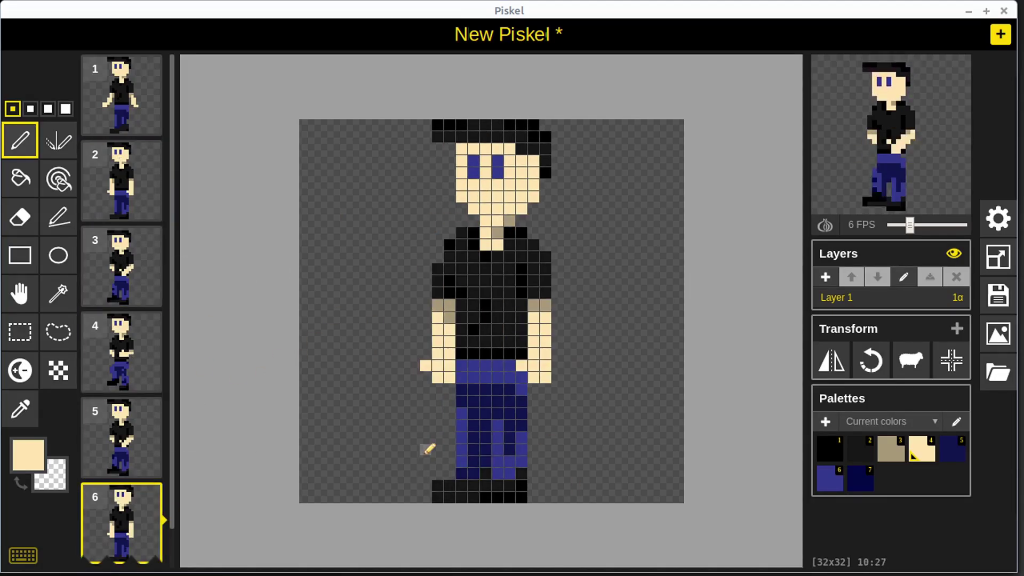
Paint a one-pixel near-black mouth on the face in every frame.
{"action": "left_click", "coordinate": [29, 454]}
{"action": "left_click", "coordinate": [32, 406]}
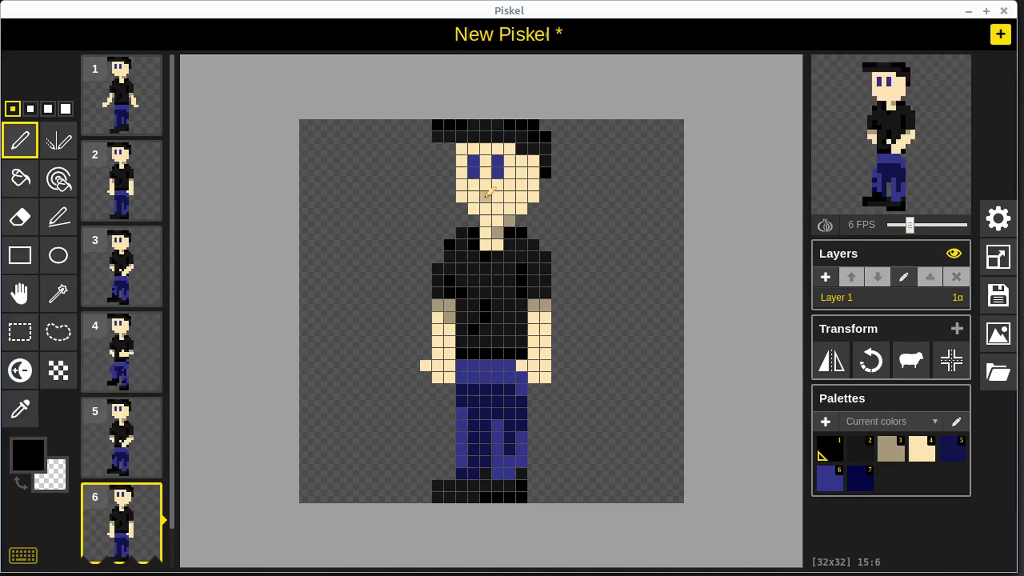
{"action": "left_click", "coordinate": [485, 196]}
{"action": "left_click", "coordinate": [29, 455]}
{"action": "left_click", "coordinate": [32, 379]}
{"action": "key", "text": "Down"}
{"action": "key", "text": "Down"}
{"action": "key", "text": "Down"}
{"action": "key", "text": "Down"}
{"action": "key", "text": "Down"}
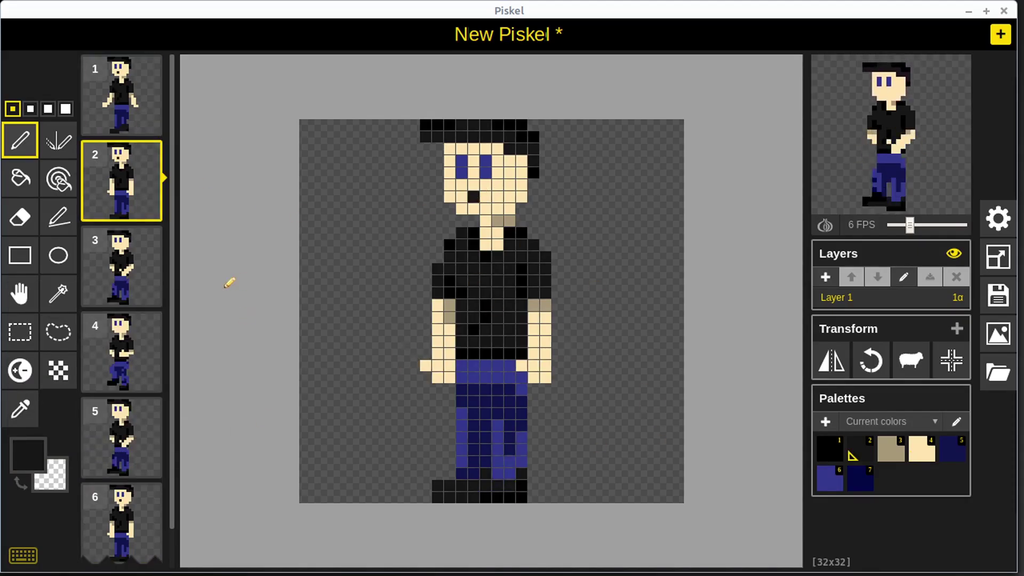
{"action": "left_click", "coordinate": [475, 197]}
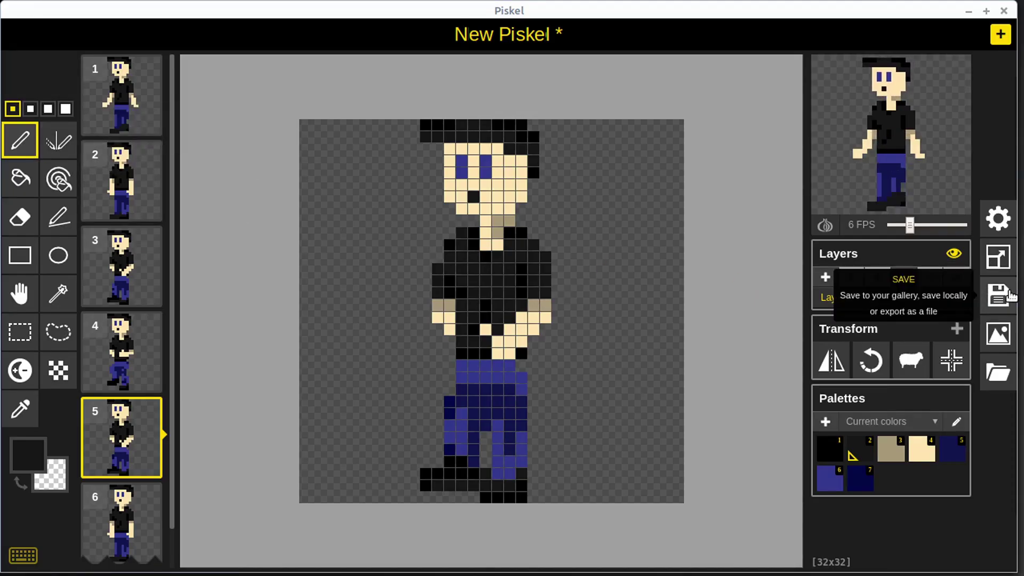
Save the sprite as a .piskel file named Guy_walks in the Desktop folder.
{"action": "left_click", "coordinate": [999, 292]}
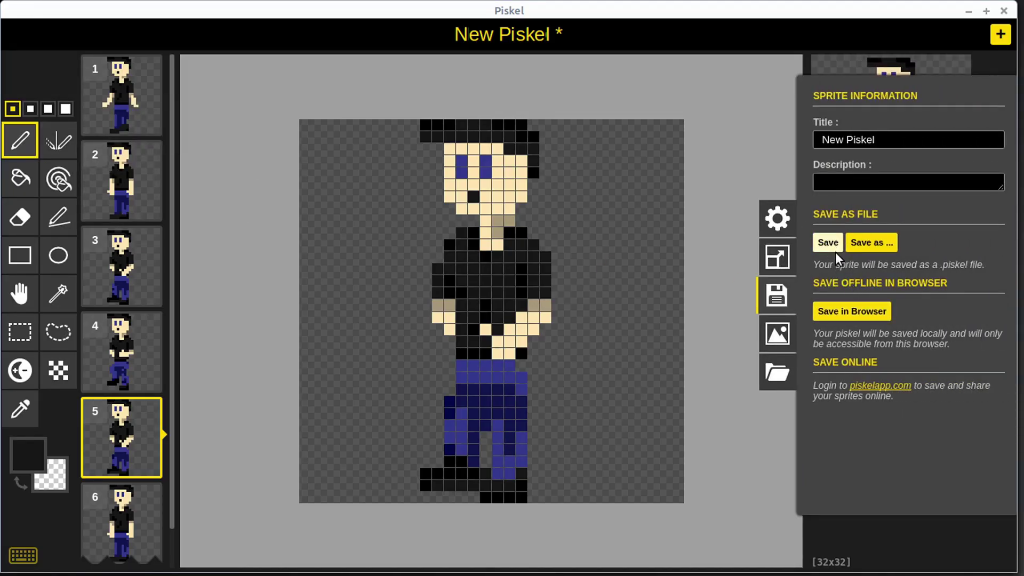
{"action": "left_click", "coordinate": [863, 245]}
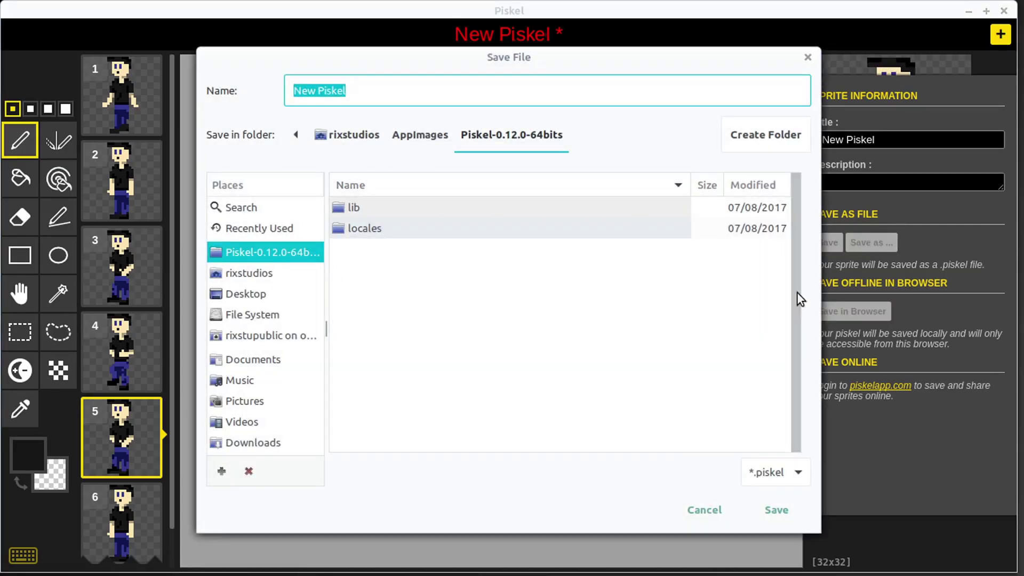
{"action": "left_click", "coordinate": [771, 472]}
{"action": "left_click", "coordinate": [770, 476]}
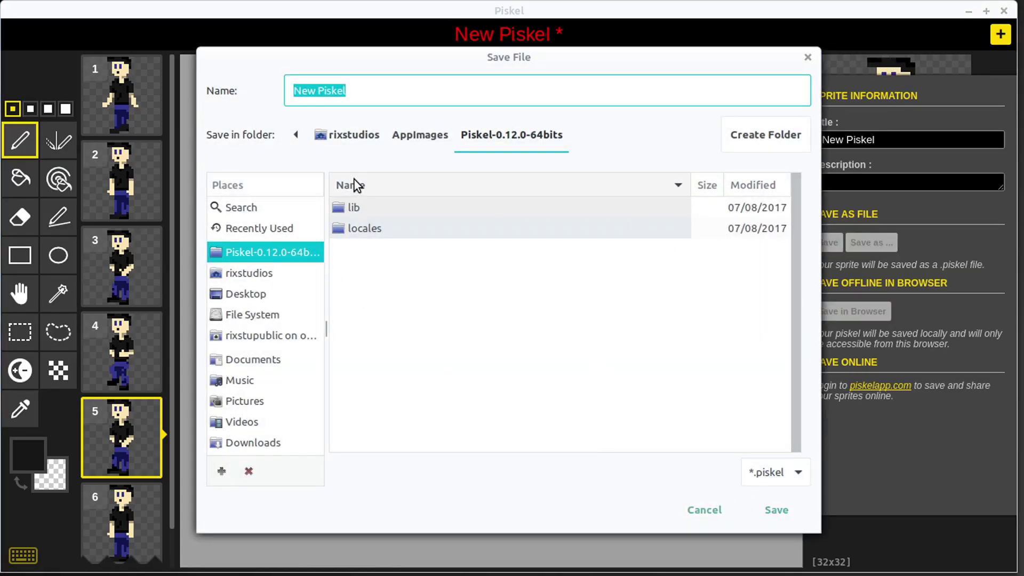
{"action": "left_click", "coordinate": [258, 294]}
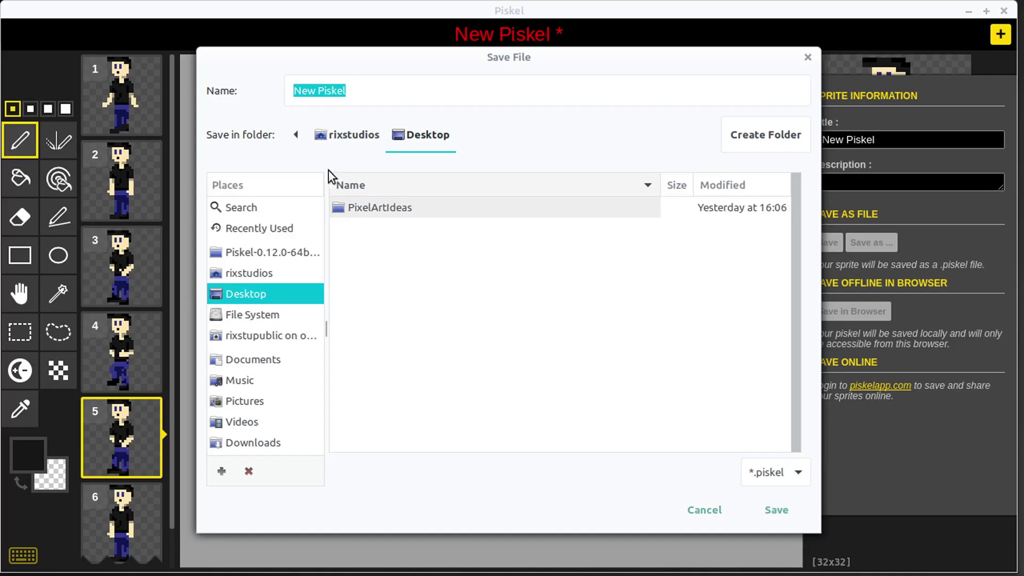
{"action": "left_click", "coordinate": [364, 93]}
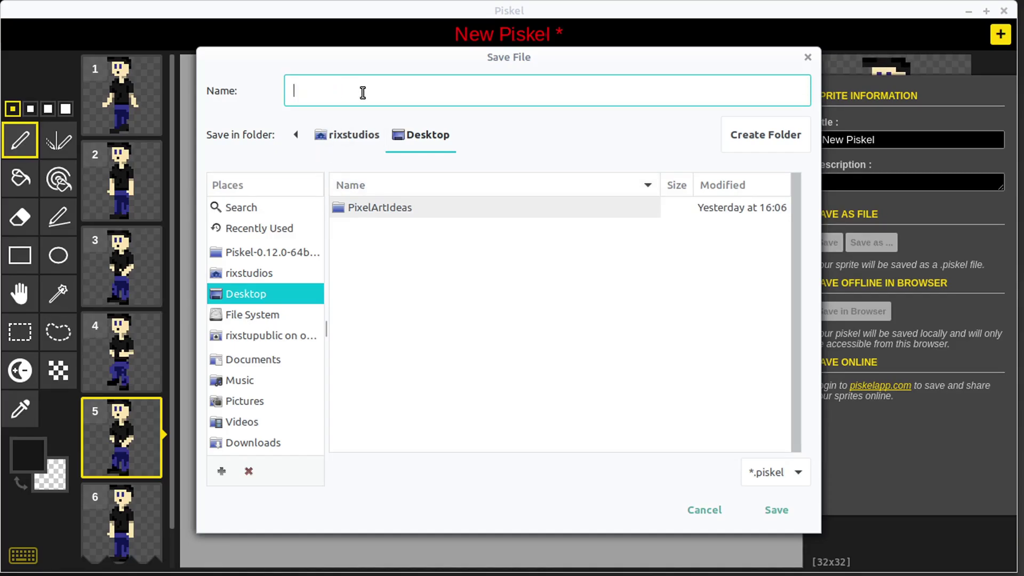
{"action": "type", "text": "Guy_walks"}
{"action": "left_click", "coordinate": [773, 510]}
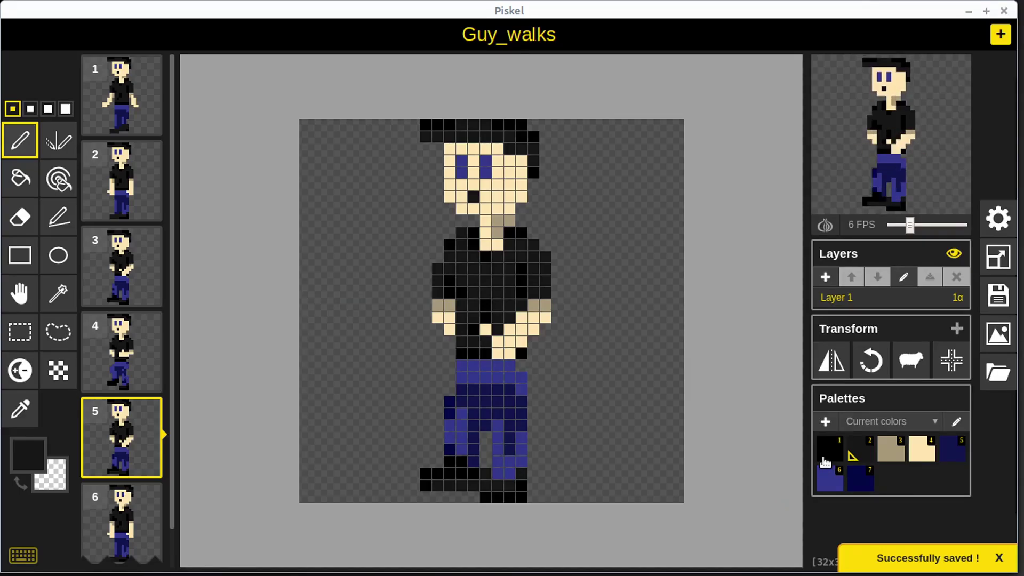
{"action": "left_click", "coordinate": [494, 269]}
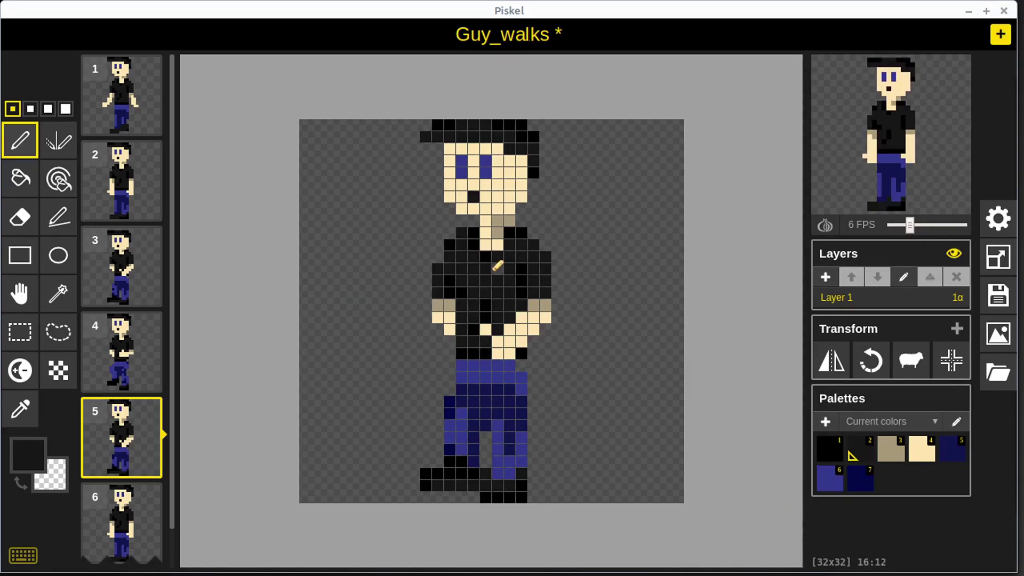
{"action": "key", "text": "ctrl+z"}
{"action": "key", "text": "ctrl+z"}
Add a dark hair pixel beside the face below the back of the cap in each frame.
{"action": "key", "text": "Up"}
{"action": "key", "text": "Up"}
{"action": "key", "text": "Up"}
{"action": "key", "text": "Up"}
{"action": "key", "text": "Down"}
{"action": "key", "text": "Down"}
{"action": "key", "text": "Down"}
{"action": "key", "text": "Down"}
{"action": "key", "text": "Down"}
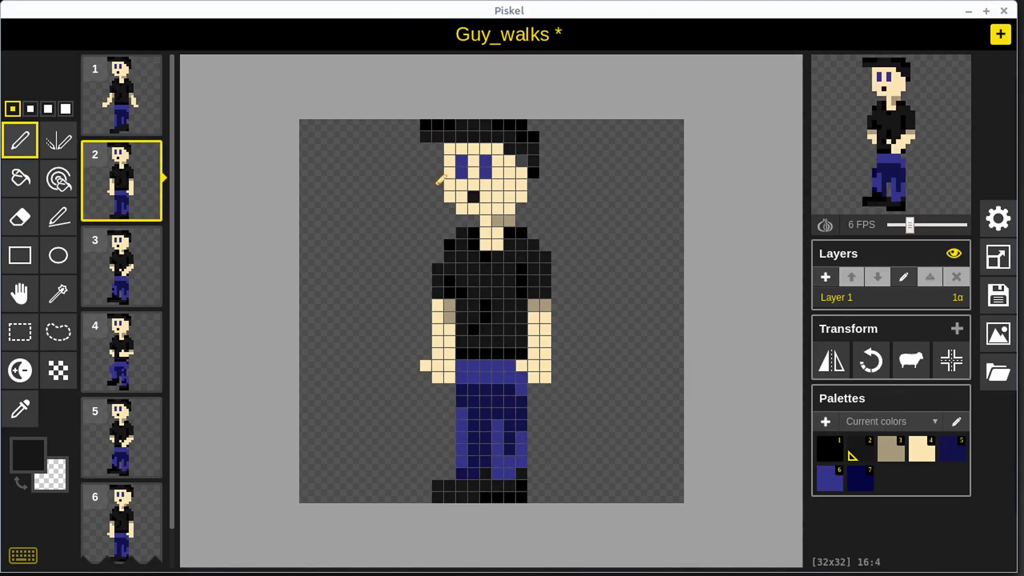
Flip frame 6 horizontally and flip it back.
{"action": "left_click", "coordinate": [833, 361]}
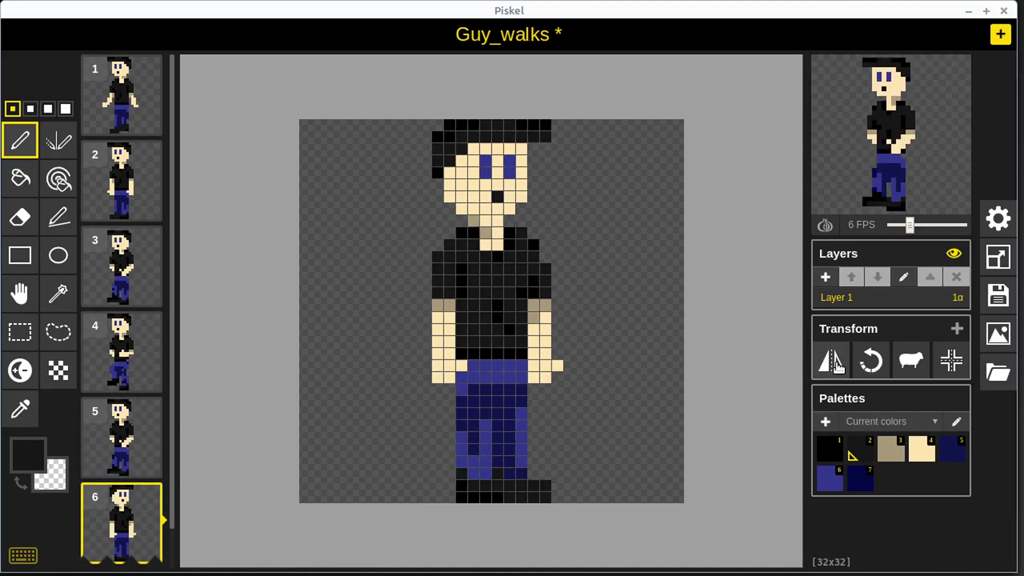
{"action": "left_click", "coordinate": [833, 362]}
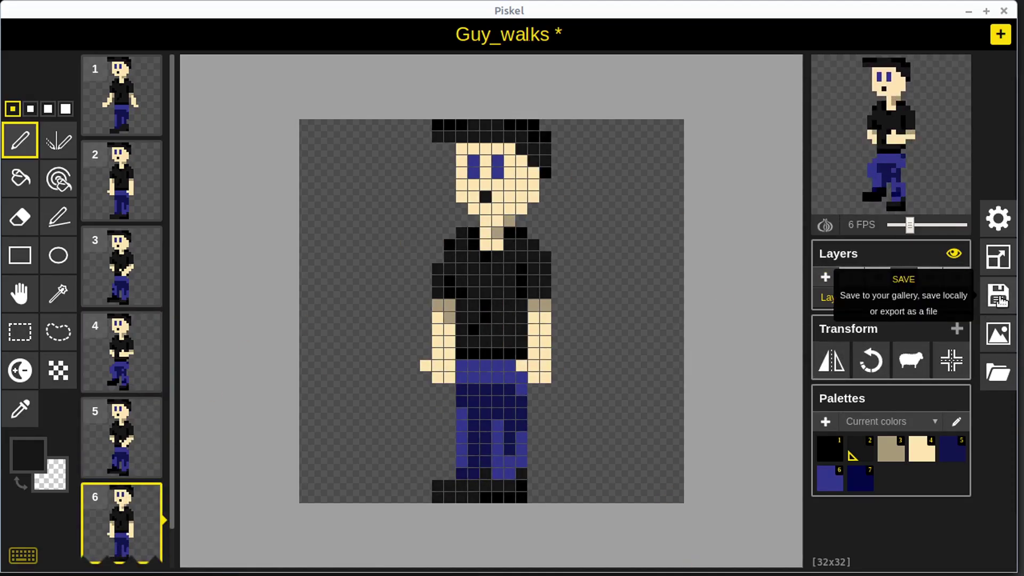
Export the walk cycle as an animated GIF named Guy_walks.gif at 1.0x scale.
{"action": "left_click", "coordinate": [999, 334]}
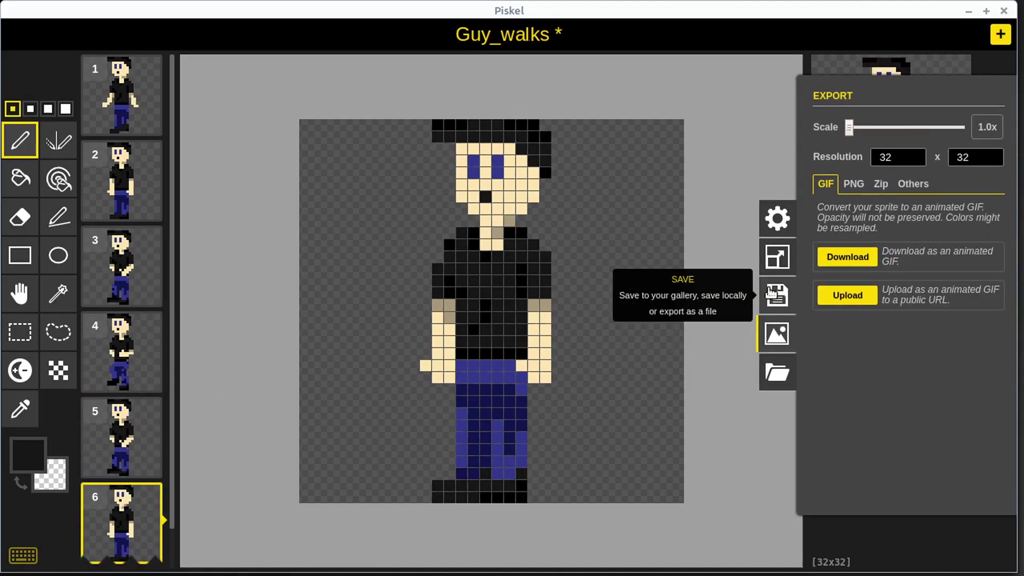
{"action": "left_click", "coordinate": [853, 257]}
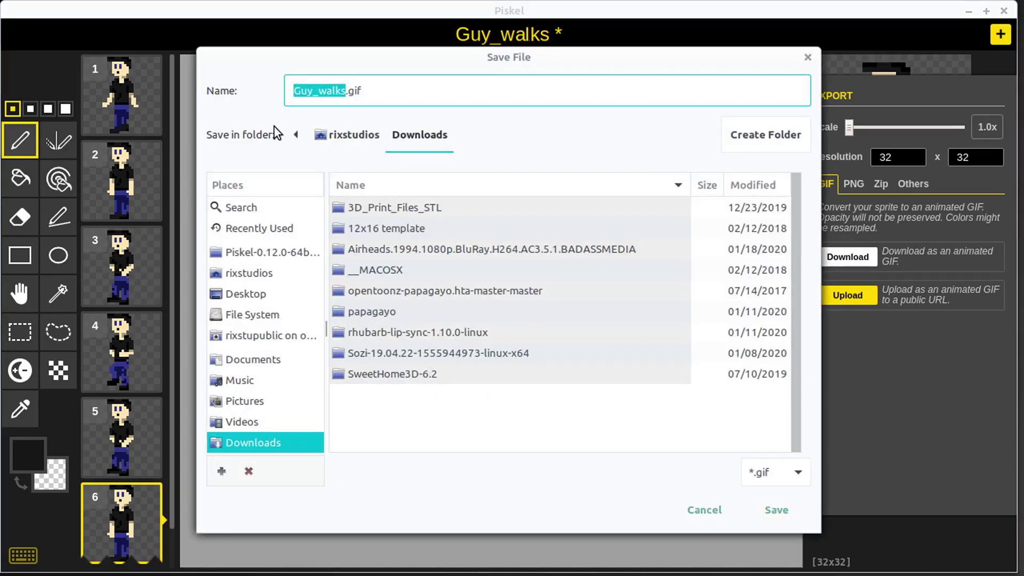
{"action": "left_click", "coordinate": [773, 511]}
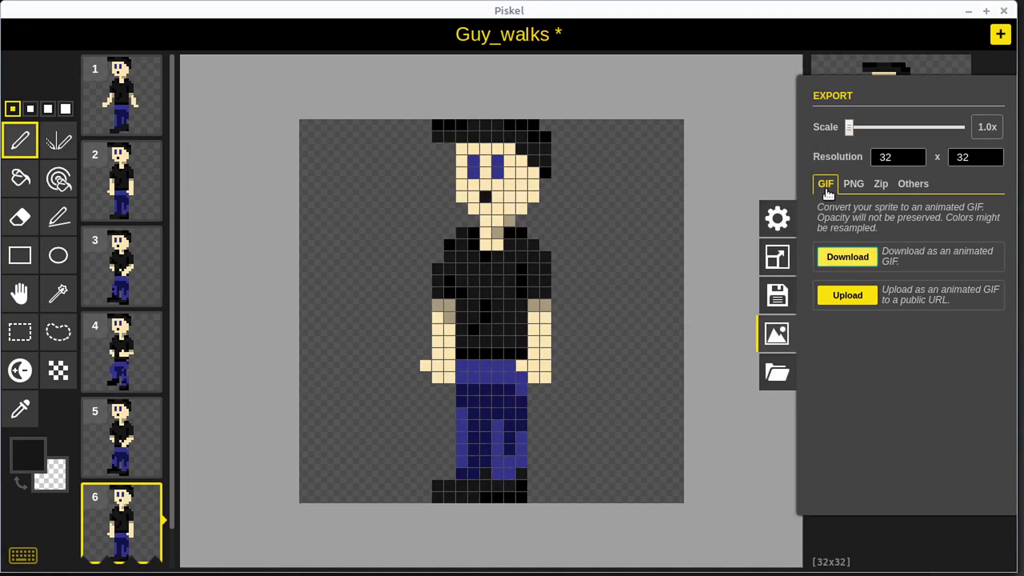
Export the walk cycle as a 2-column, 3-row PNG spritesheet named Guy_walks.png and as a PixiJS Movie archive named Guy_walks.zip.
{"action": "left_click", "coordinate": [855, 187]}
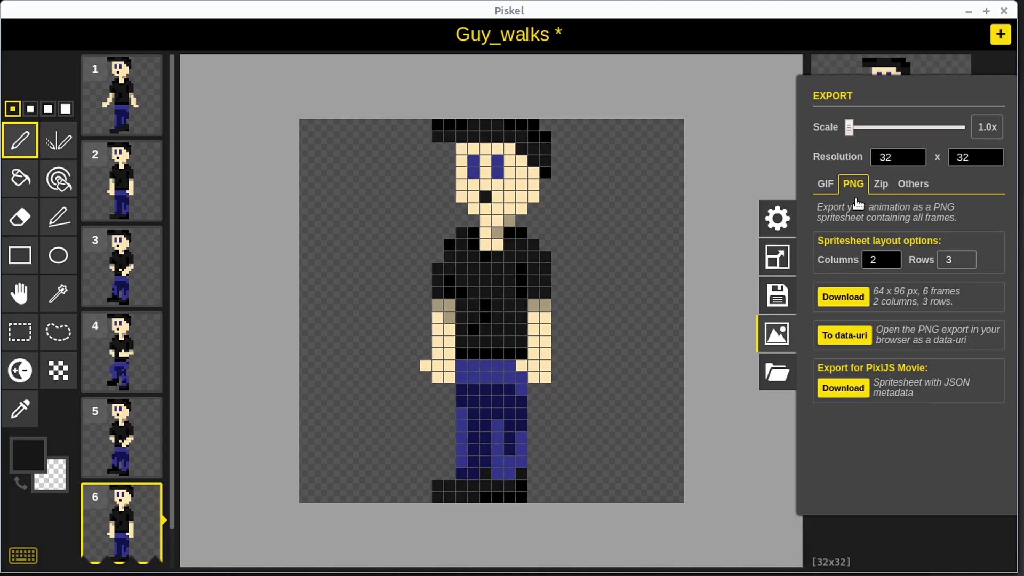
{"action": "left_click", "coordinate": [845, 298]}
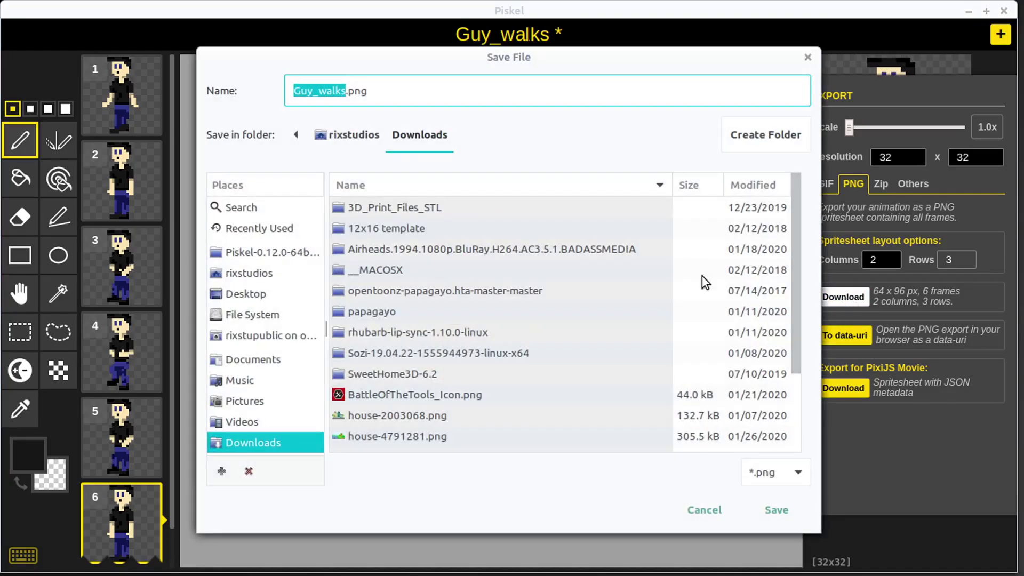
{"action": "left_click", "coordinate": [799, 510]}
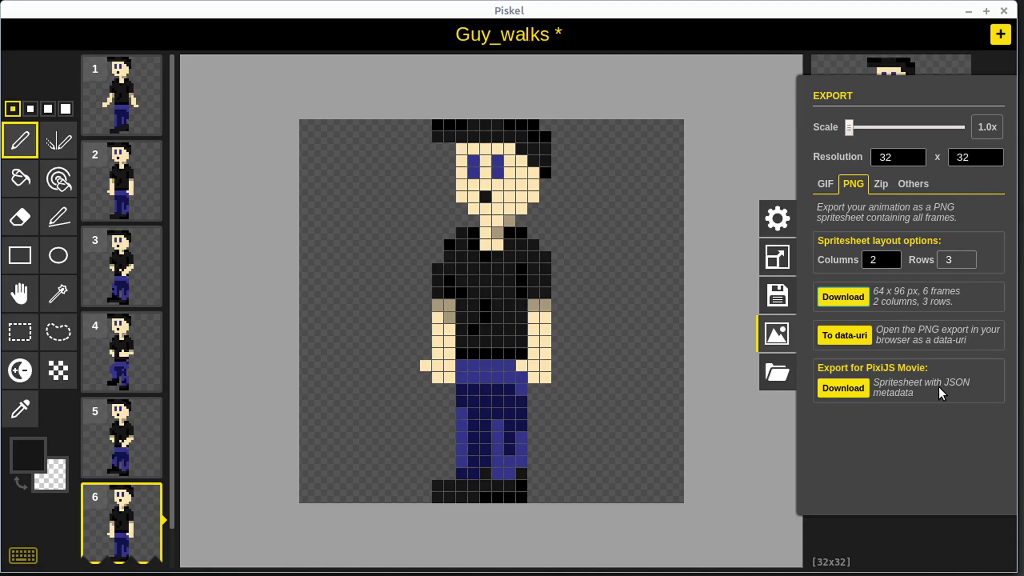
{"action": "left_click", "coordinate": [843, 388]}
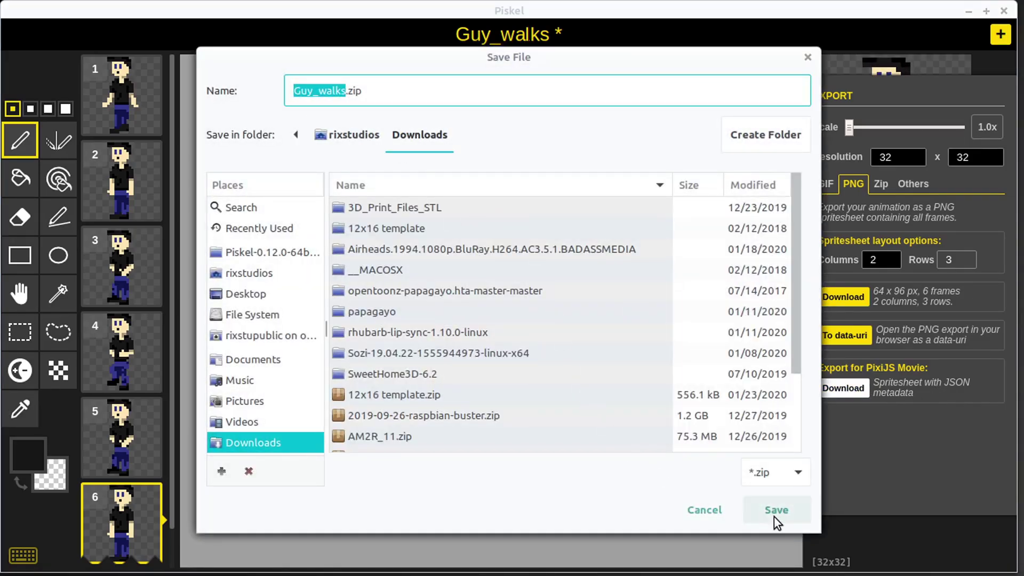
{"action": "left_click", "coordinate": [774, 516]}
Export the frames as separate PNGs with the prefix sprite_ in an archive named Guy_walks (1).zip.
{"action": "left_click", "coordinate": [879, 185]}
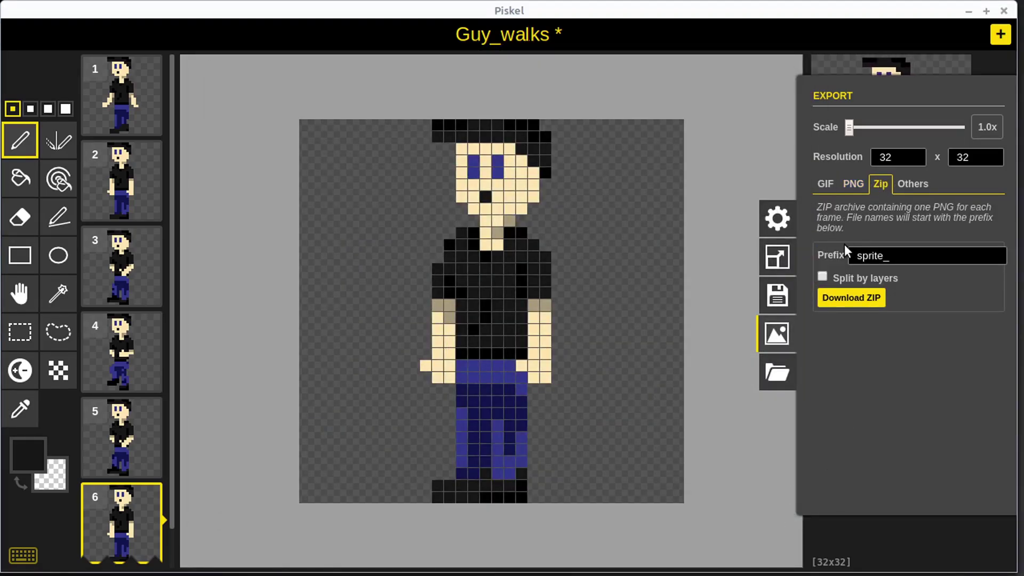
{"action": "left_click", "coordinate": [837, 293]}
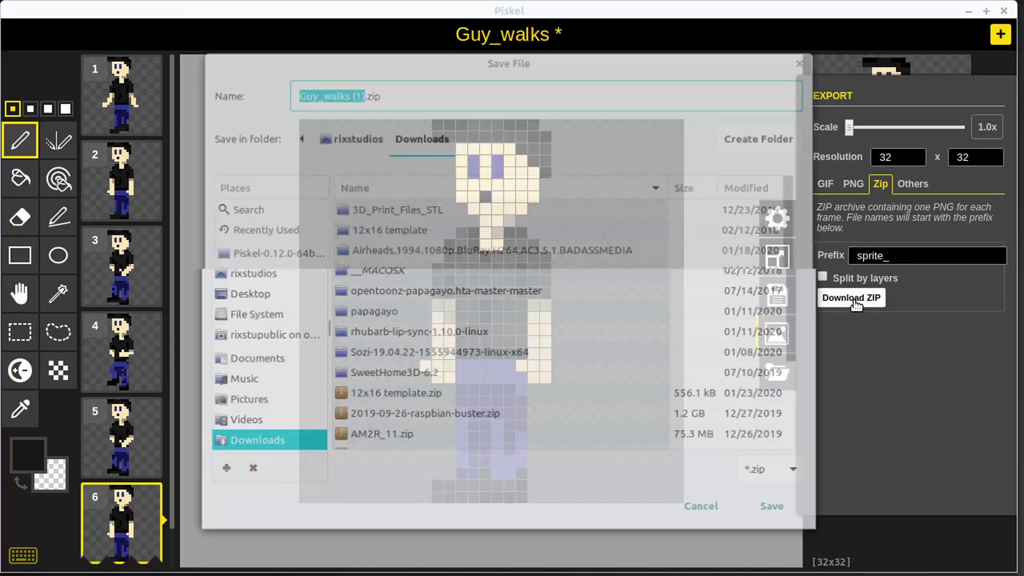
{"action": "left_click", "coordinate": [770, 511]}
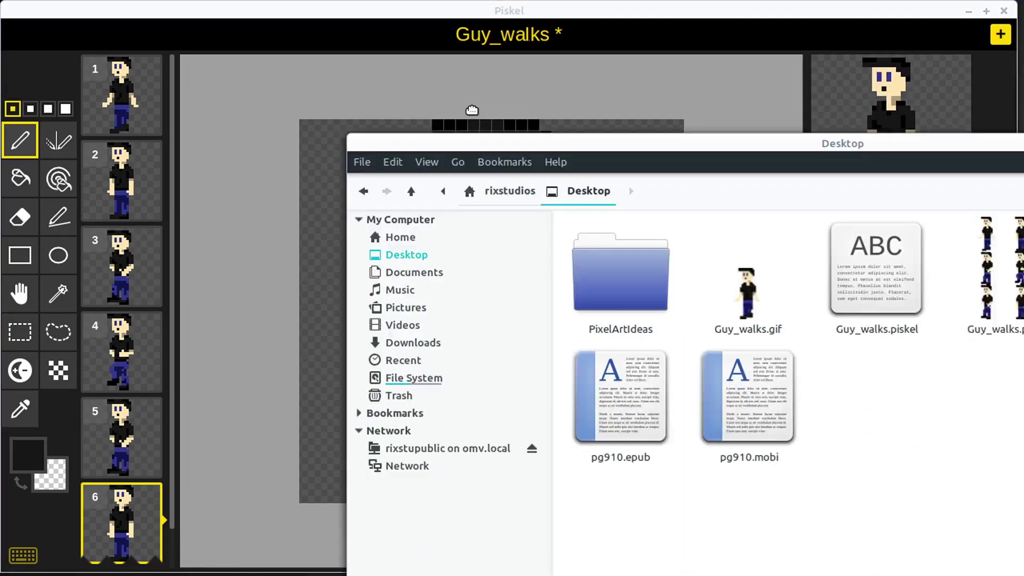
Open the exported Guy_walks.gif from the Desktop folder, view the animation enlarged to 800%, and close it.
{"action": "left_click_drag", "start_coordinate": [404, 136], "coordinate": [128, 61]}
{"action": "left_click", "coordinate": [462, 219]}
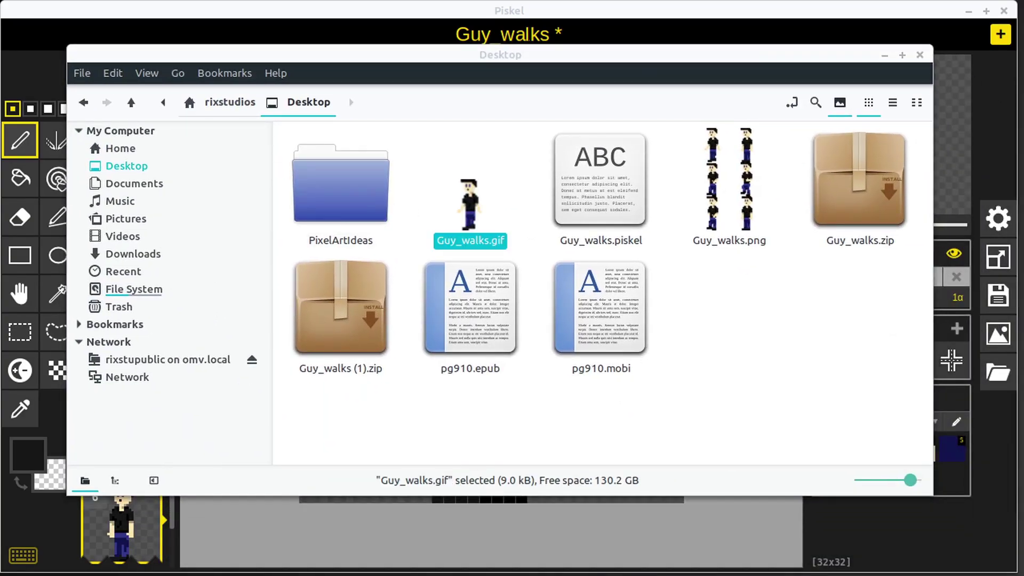
{"action": "double_click", "coordinate": [462, 219]}
{"action": "left_click", "coordinate": [196, 209]}
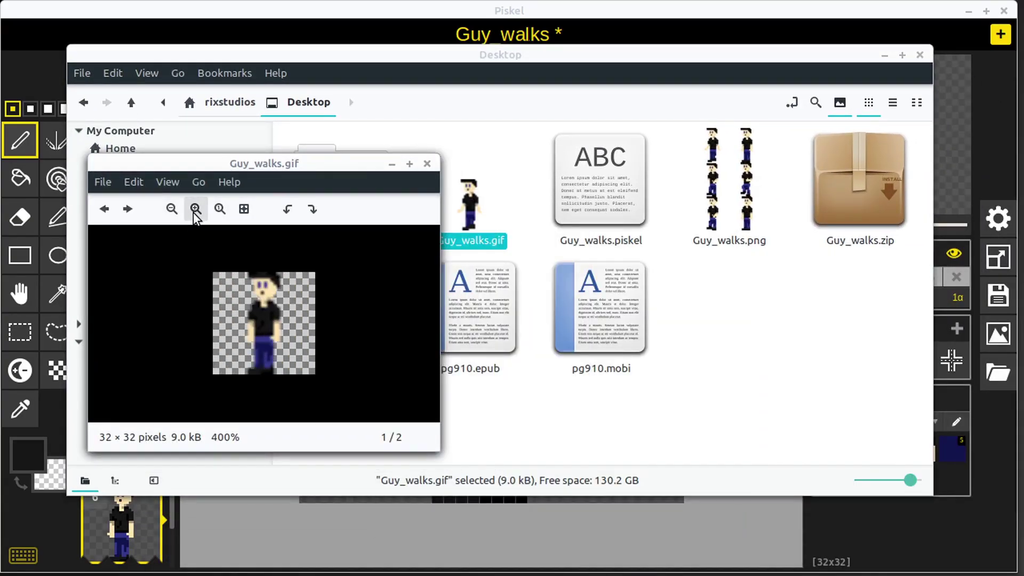
{"action": "left_click", "coordinate": [195, 209]}
{"action": "left_click", "coordinate": [195, 209]}
{"action": "left_click_drag", "start_coordinate": [442, 459], "coordinate": [660, 551]}
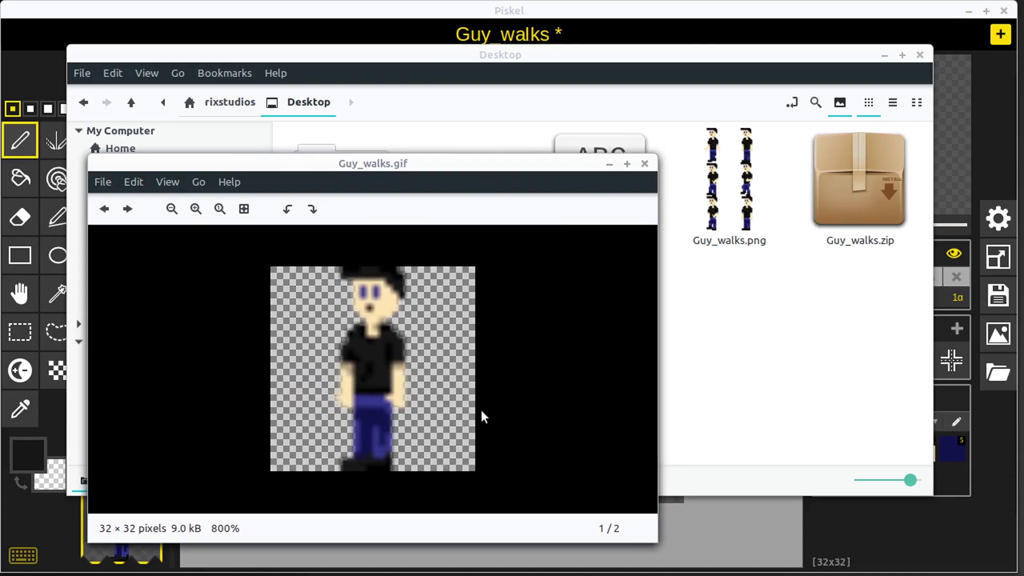
{"action": "left_click", "coordinate": [645, 164]}
Open the Guy_walks.png spritesheet from the Desktop folder, examine its frames at several magnifications, and close it.
{"action": "double_click", "coordinate": [728, 240]}
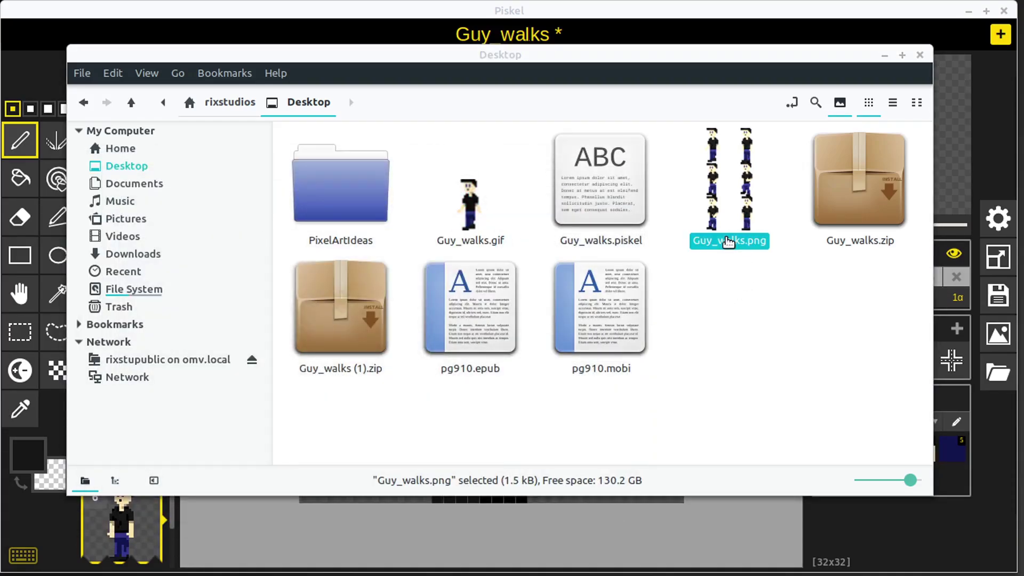
{"action": "left_click_drag", "start_coordinate": [390, 321], "coordinate": [933, 551]}
{"action": "left_click", "coordinate": [145, 86]}
{"action": "left_click", "coordinate": [145, 86]}
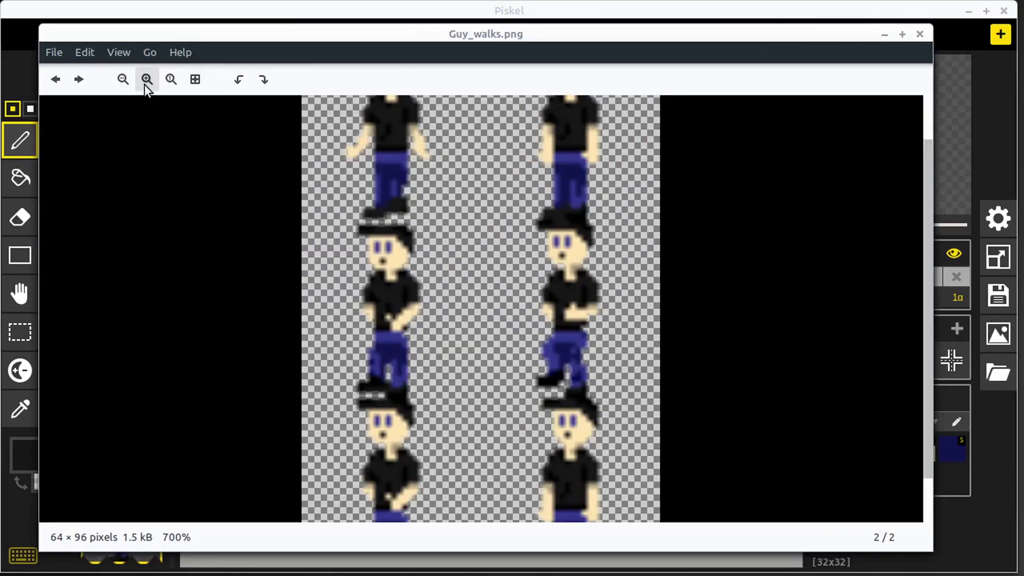
{"action": "scroll", "coordinate": [565, 299], "scroll_direction": "up", "scroll_amount": 4}
{"action": "left_click_drag", "start_coordinate": [640, 329], "coordinate": [584, 395]}
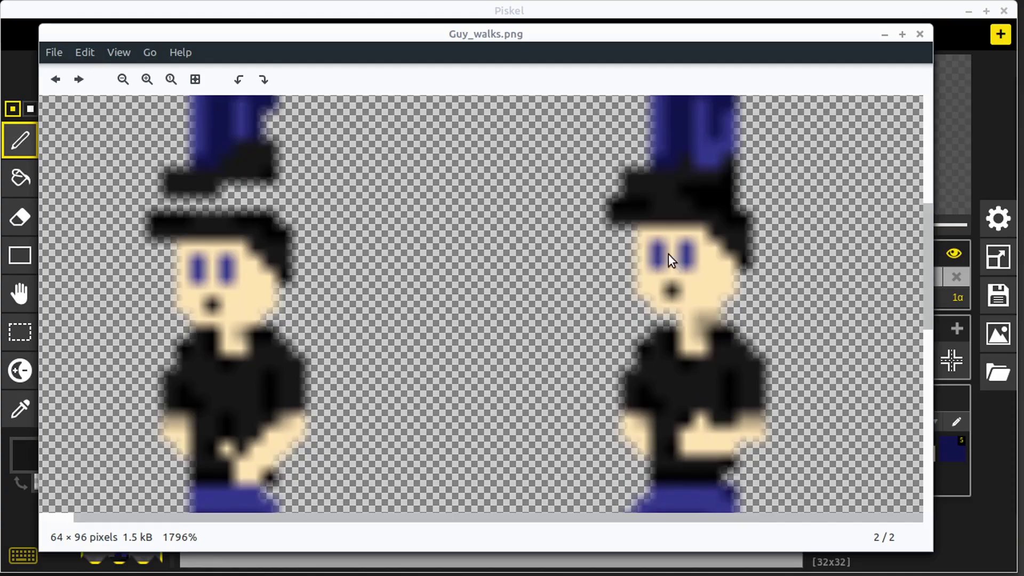
{"action": "left_click_drag", "start_coordinate": [668, 254], "coordinate": [585, 421]}
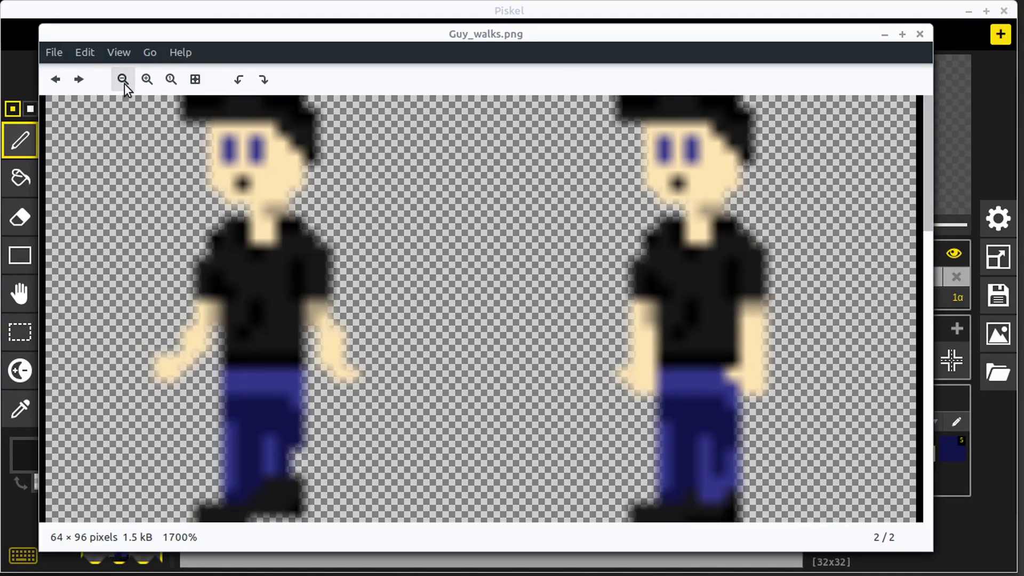
{"action": "left_click", "coordinate": [122, 79]}
{"action": "left_click", "coordinate": [122, 79]}
{"action": "left_click", "coordinate": [123, 80]}
{"action": "left_click", "coordinate": [123, 79]}
{"action": "left_click", "coordinate": [122, 80]}
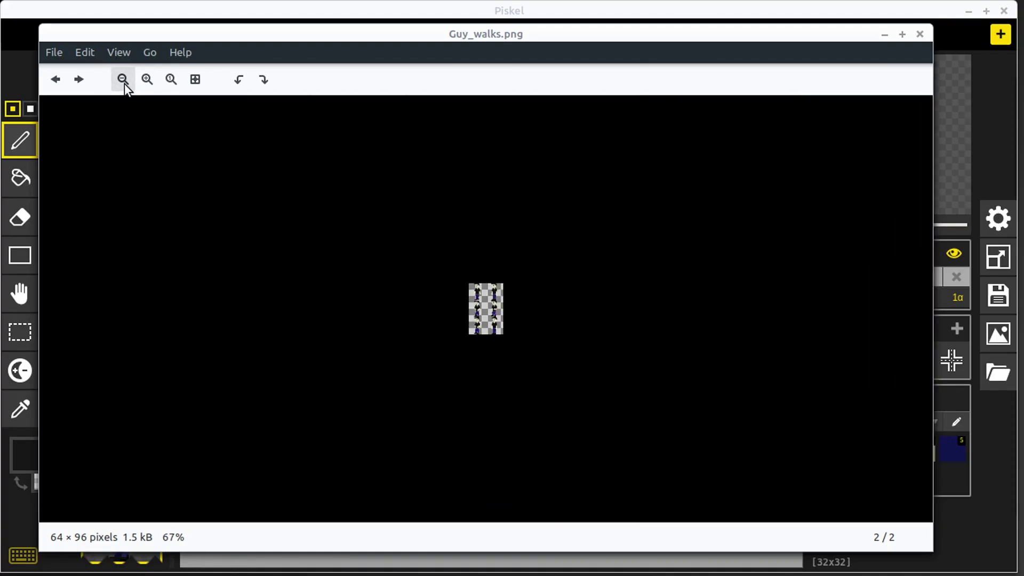
{"action": "left_click", "coordinate": [919, 34]}
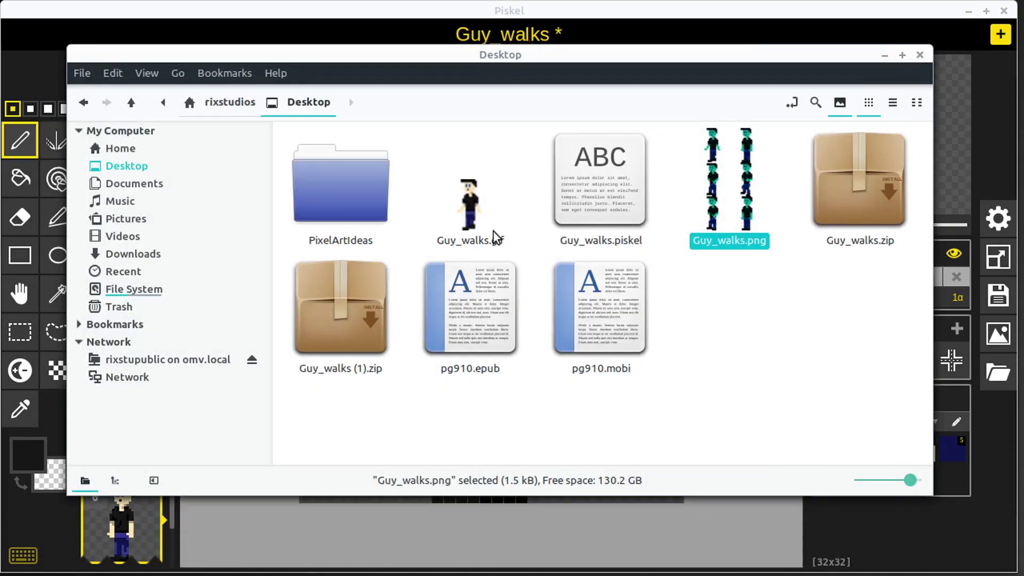
Open the Guy_walks (1).zip archive, view its sprite_0.png frame enlarged to 500%, and close both.
{"action": "left_click", "coordinate": [755, 336]}
{"action": "double_click", "coordinate": [336, 367]}
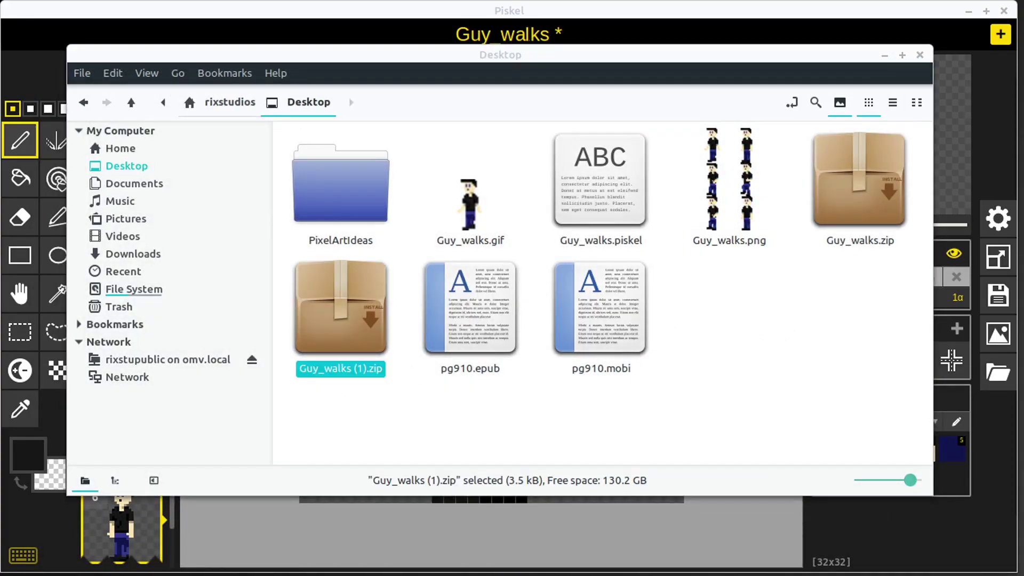
{"action": "double_click", "coordinate": [154, 194]}
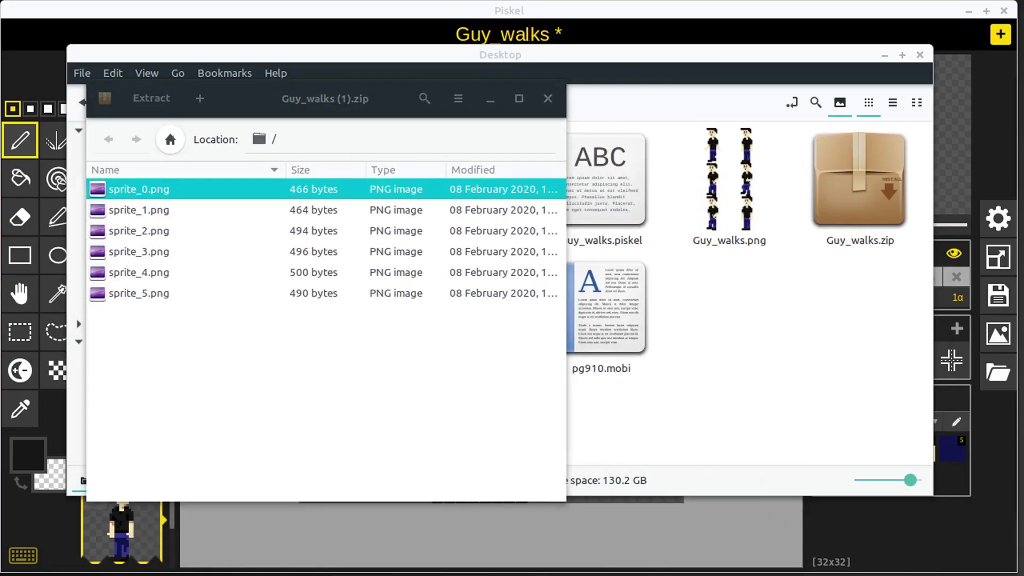
{"action": "left_click", "coordinate": [321, 259]}
{"action": "left_click", "coordinate": [321, 258]}
{"action": "left_click", "coordinate": [321, 258]}
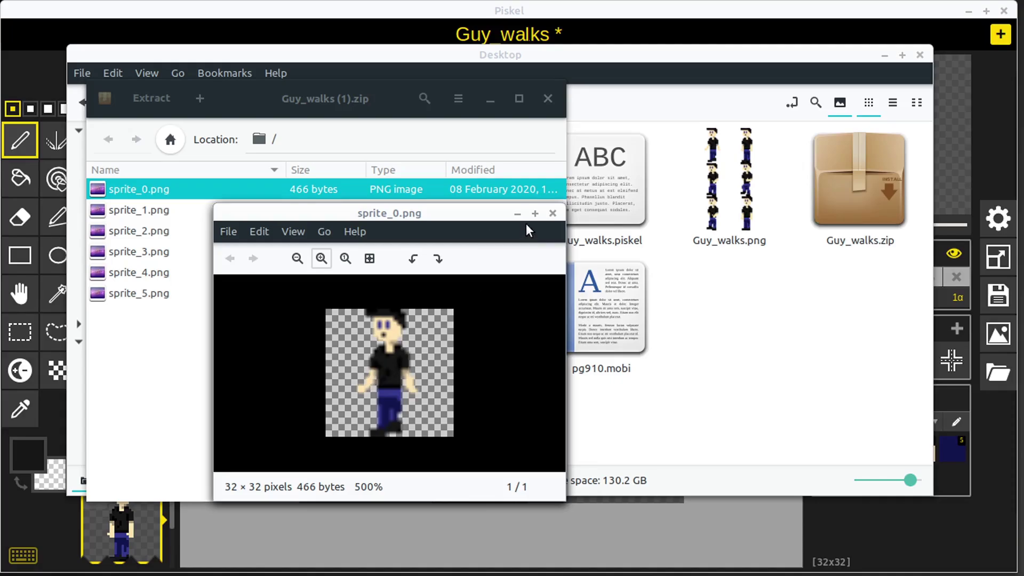
{"action": "left_click", "coordinate": [553, 213]}
{"action": "left_click", "coordinate": [548, 98]}
Open the Guy_walks.zip archive and examine its Guy_walks.png spritesheet enlarged to 600%.
{"action": "left_click", "coordinate": [877, 241]}
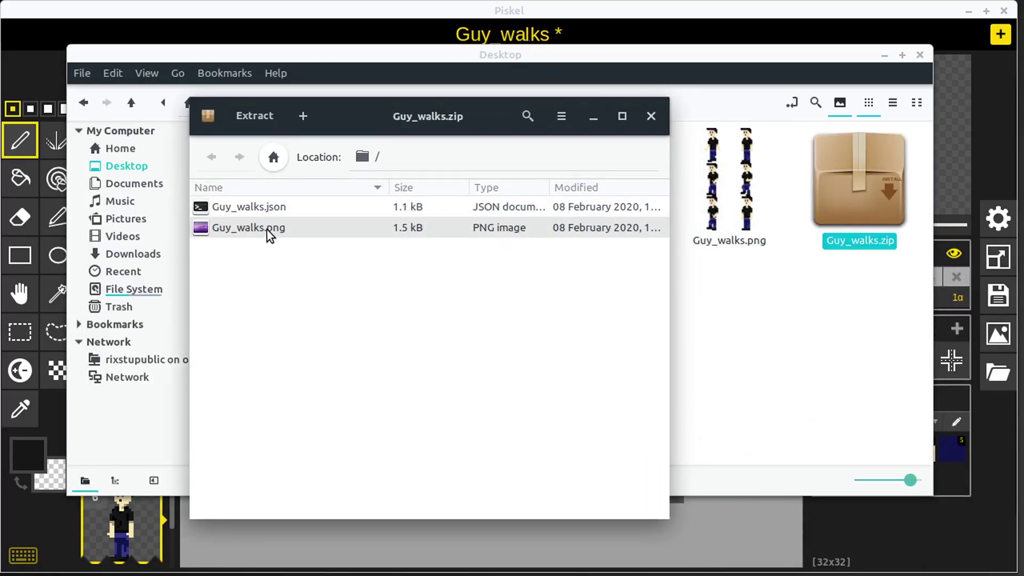
{"action": "left_click", "coordinate": [251, 229]}
{"action": "double_click", "coordinate": [407, 235]}
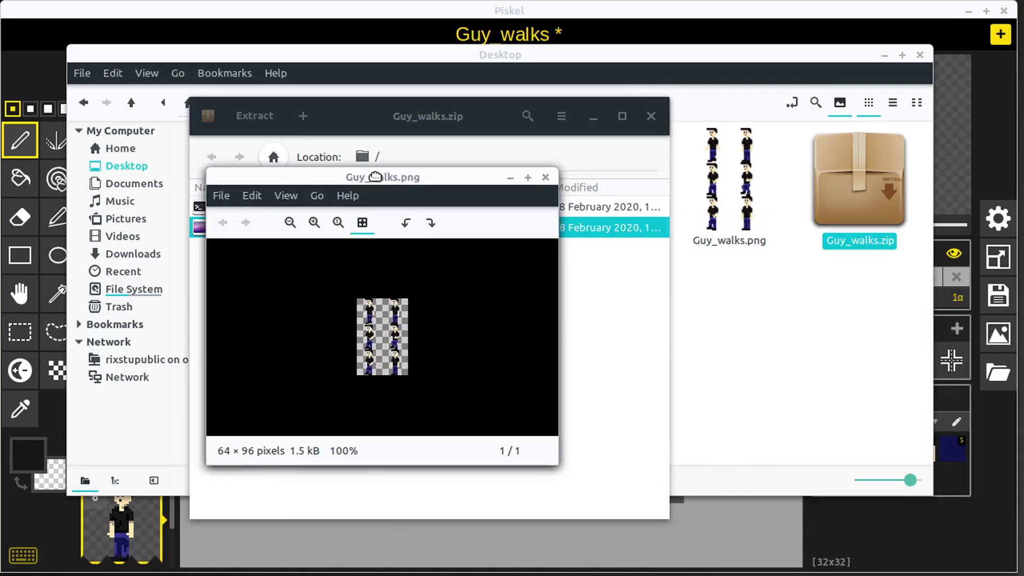
{"action": "left_click", "coordinate": [304, 219]}
{"action": "left_click", "coordinate": [304, 219]}
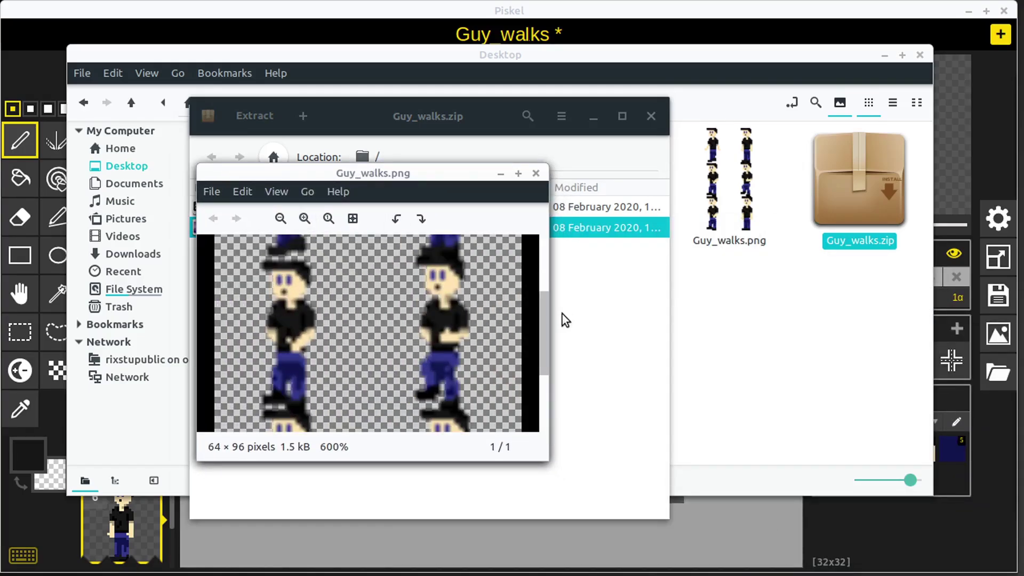
{"action": "scroll", "coordinate": [539, 299], "scroll_direction": "up", "scroll_amount": 3}
{"action": "left_click_drag", "start_coordinate": [533, 258], "coordinate": [542, 402]}
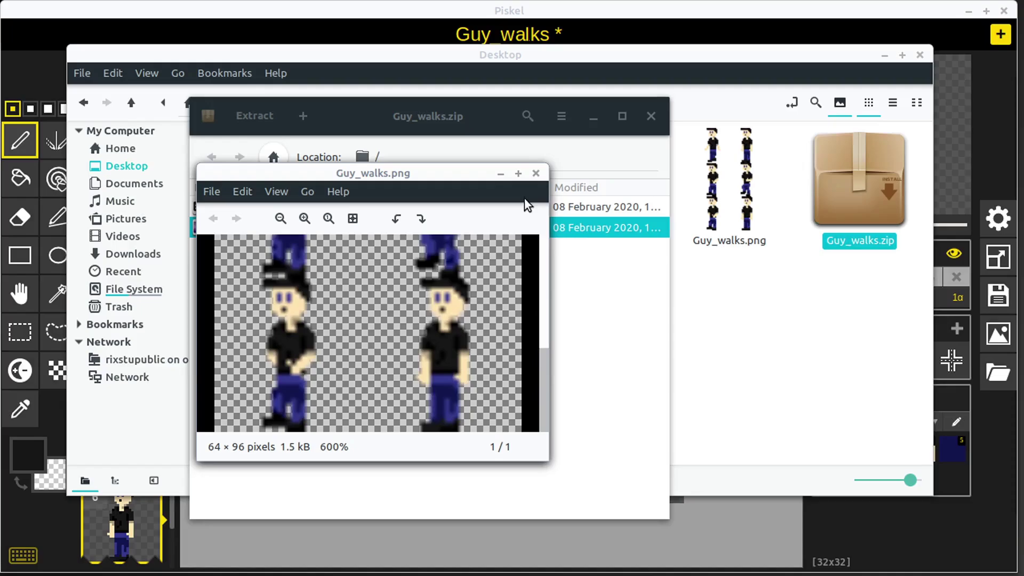
{"action": "left_click", "coordinate": [500, 174]}
View the frame metadata in Guy_walks.json from the Guy_walks.zip archive, and close the file and the archive.
{"action": "double_click", "coordinate": [262, 210]}
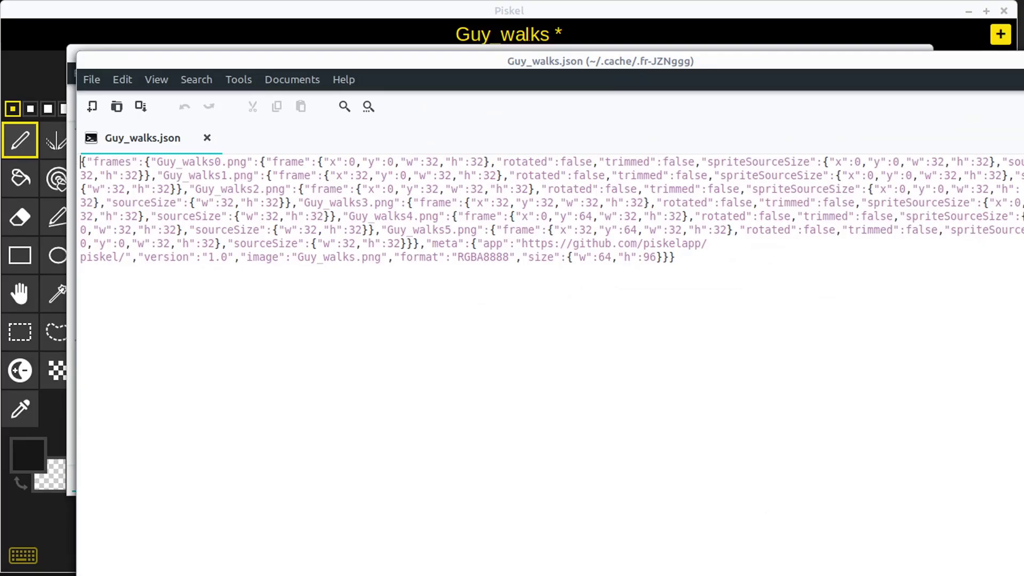
{"action": "left_click_drag", "start_coordinate": [443, 60], "coordinate": [459, 85]}
{"action": "key", "text": "alt+F4"}
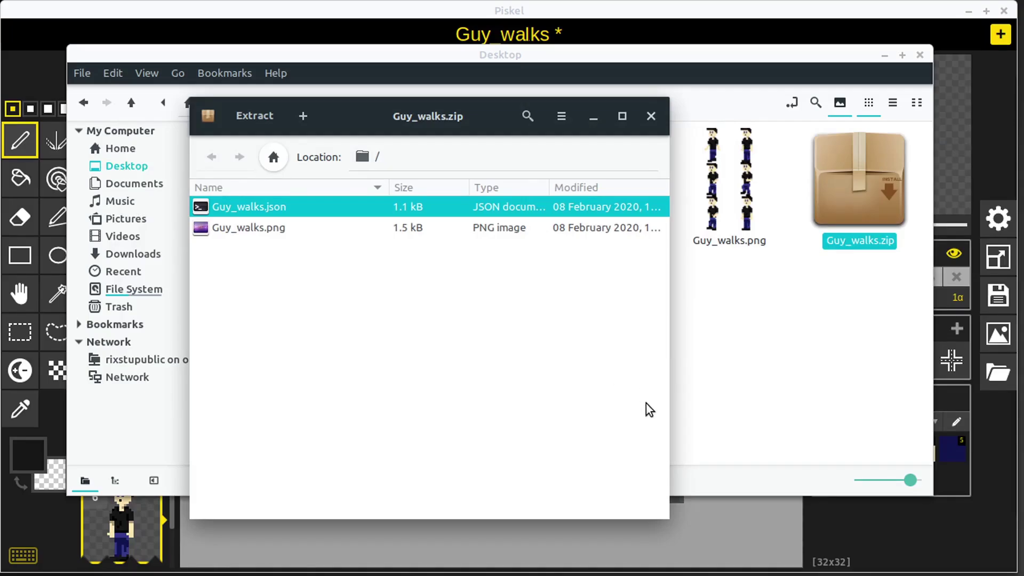
{"action": "left_click", "coordinate": [651, 116]}
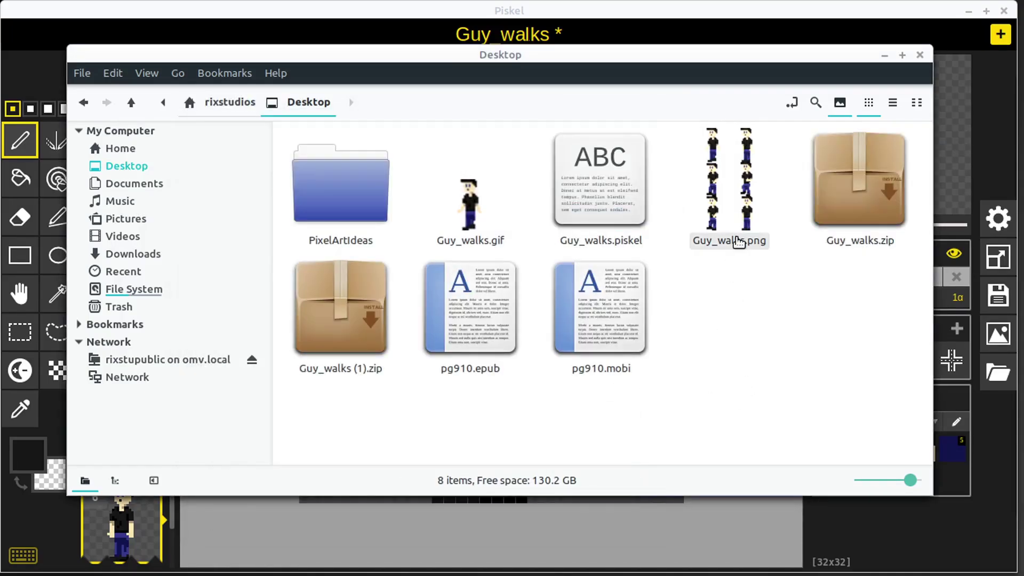
Open Guy_walks.png from the Desktop in GIMP and scale the image to 256 x 384 px with interpolation None.
{"action": "right_click", "coordinate": [715, 240]}
{"action": "mouse_move", "coordinate": [766, 288]}
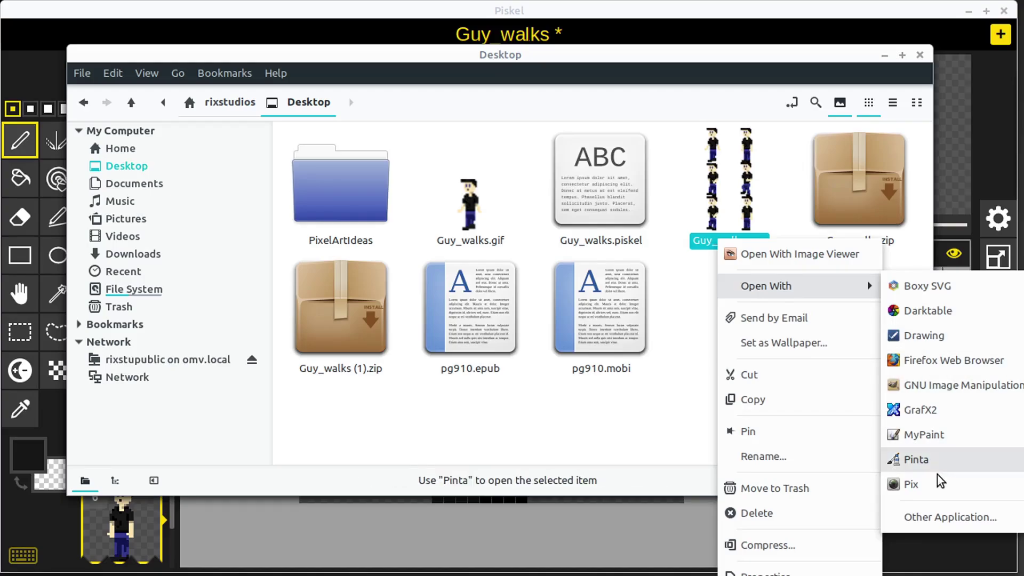
{"action": "left_click", "coordinate": [921, 384]}
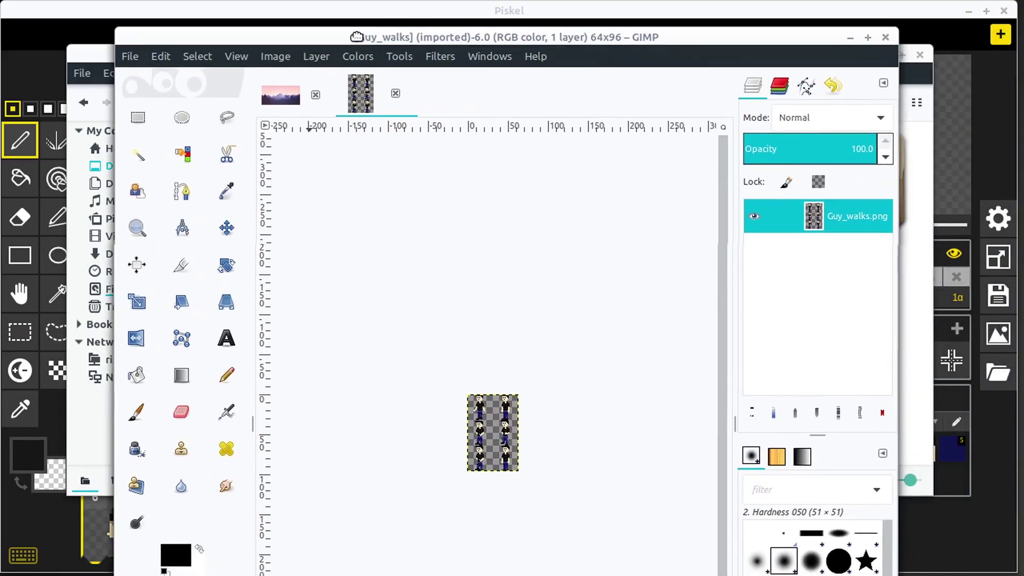
{"action": "left_click", "coordinate": [278, 57]}
{"action": "left_click", "coordinate": [331, 240]}
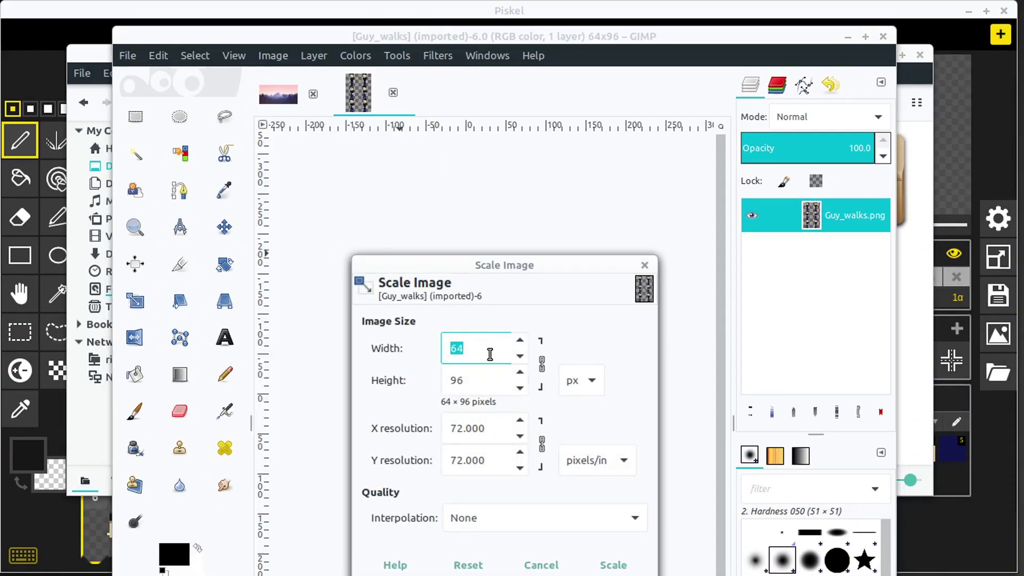
{"action": "type", "text": "256"}
{"action": "left_click", "coordinate": [450, 380]}
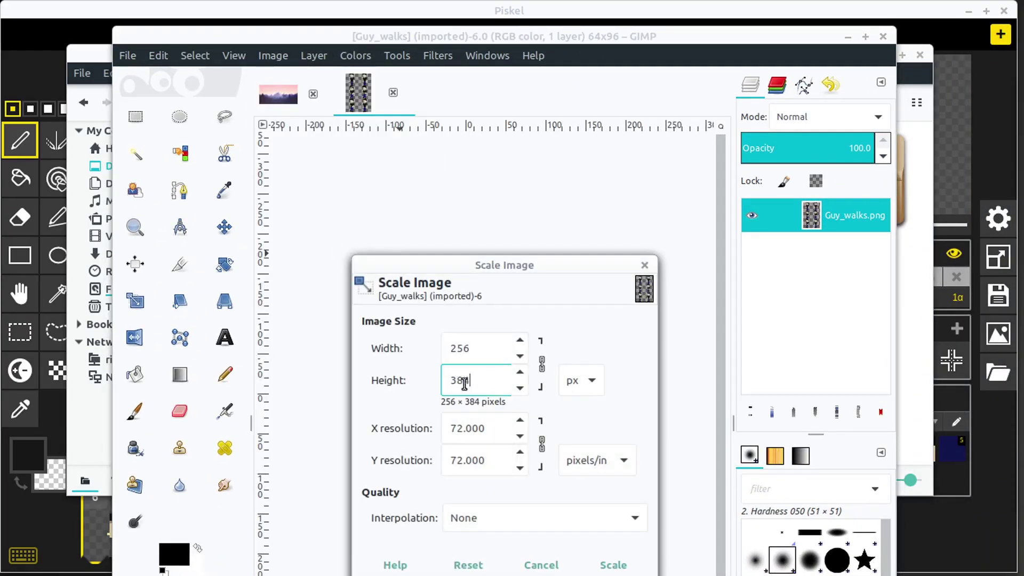
{"action": "left_click", "coordinate": [614, 565]}
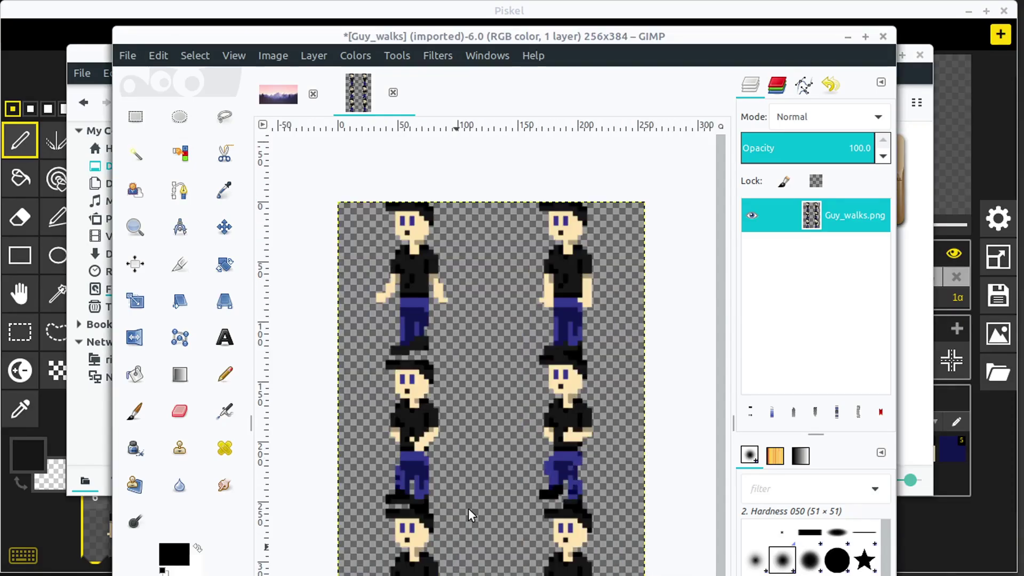
Examine the pixel edges of the scaled spritesheet, close GIMP and the Desktop folder, and return to Piskel.
{"action": "scroll", "coordinate": [468, 508], "scroll_direction": "up", "scroll_amount": 2}
{"action": "scroll", "coordinate": [460, 290], "scroll_direction": "up", "scroll_amount": 4}
{"action": "scroll", "coordinate": [491, 327], "scroll_direction": "down", "scroll_amount": 6}
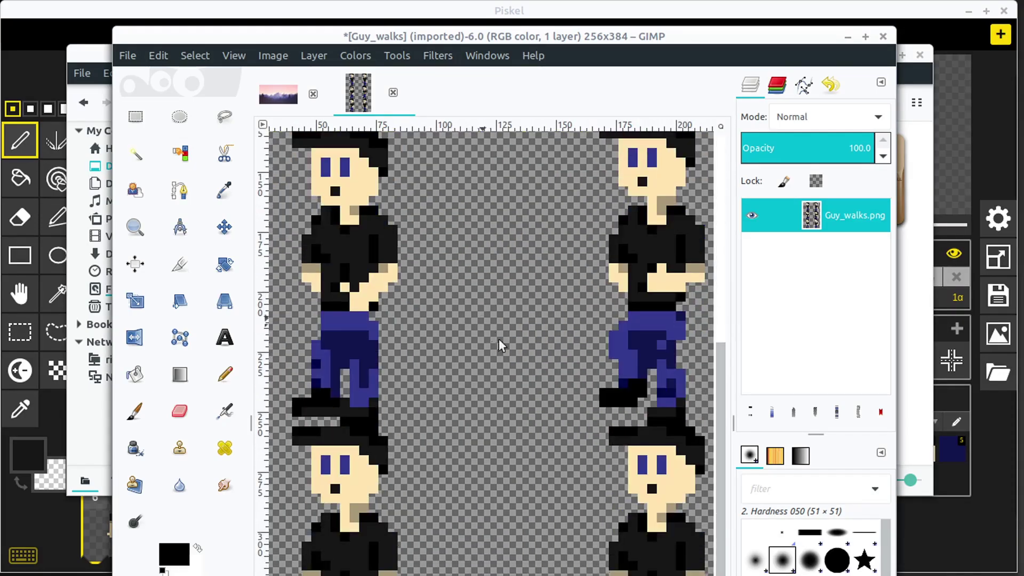
{"action": "scroll", "coordinate": [400, 467], "scroll_direction": "up", "scroll_amount": 5}
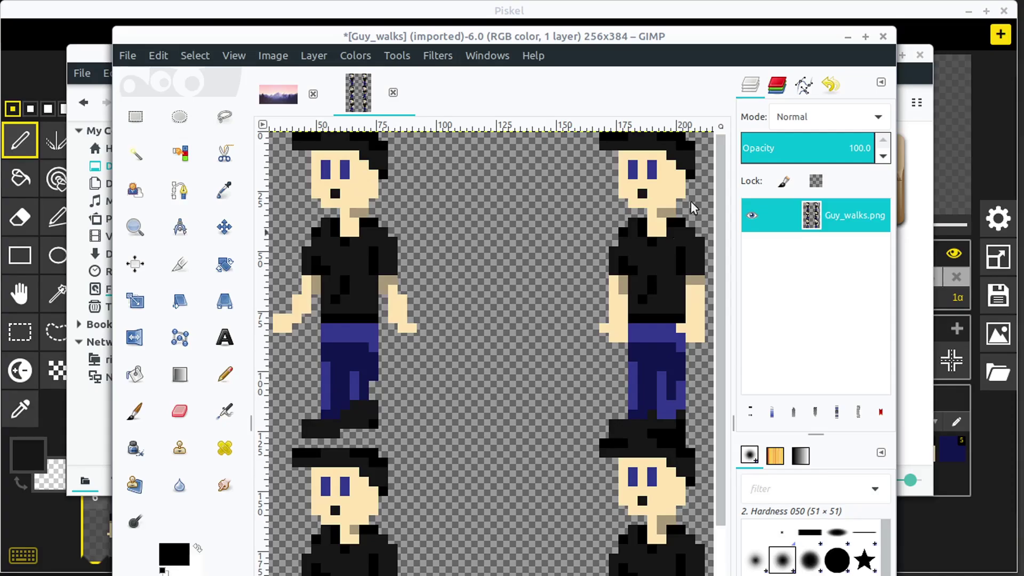
{"action": "scroll", "coordinate": [693, 208], "scroll_direction": "down", "scroll_amount": 4}
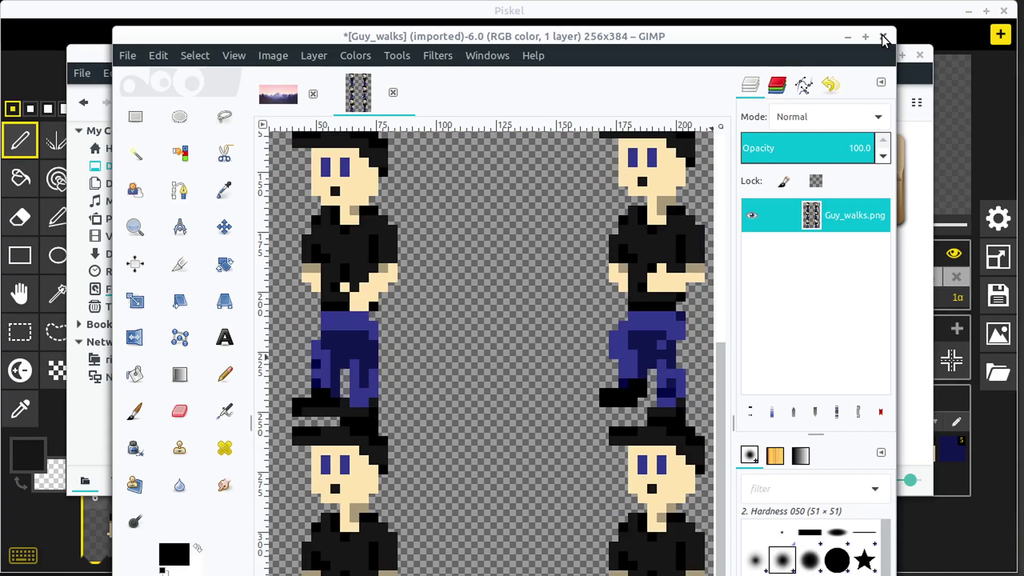
{"action": "left_click", "coordinate": [884, 38]}
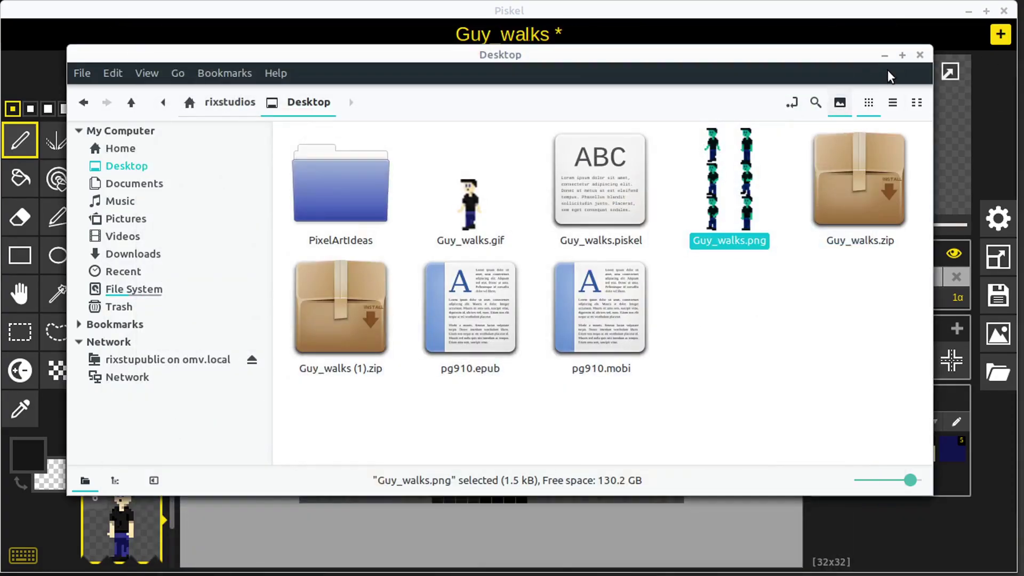
{"action": "left_click", "coordinate": [920, 54]}
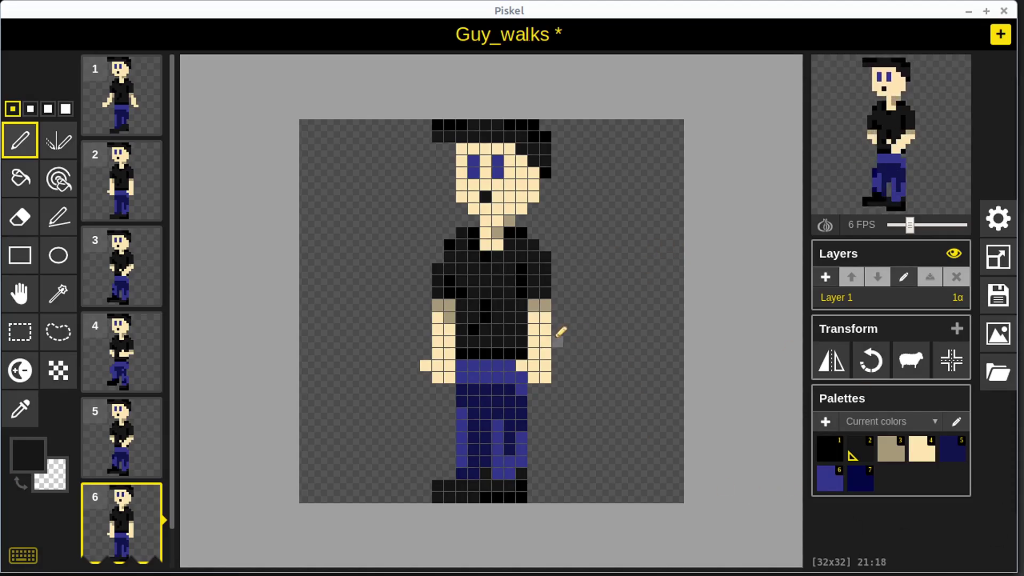